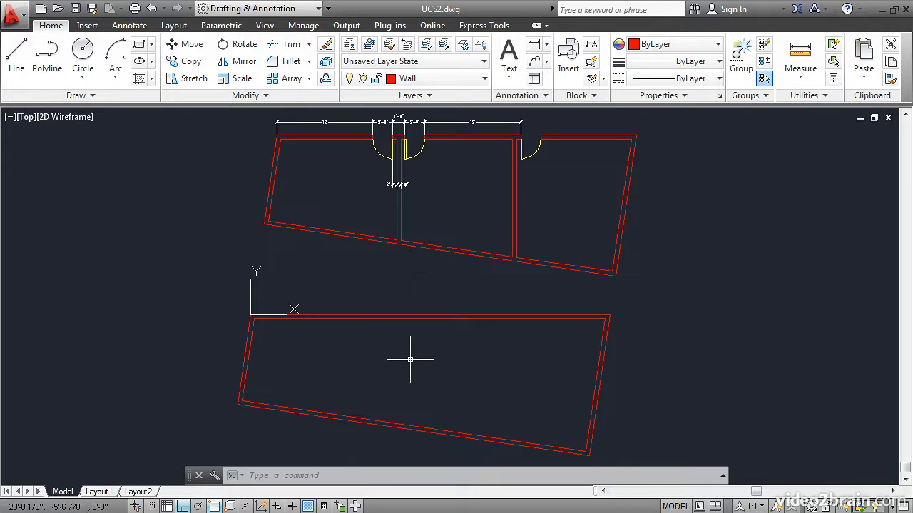
# Draw a door jamb line across the lower plan's top wall, starting 12' right of its outer upper-left corner, with the Perpendicular object snap enabled
pyautogui.scroll(4, 387, 147)
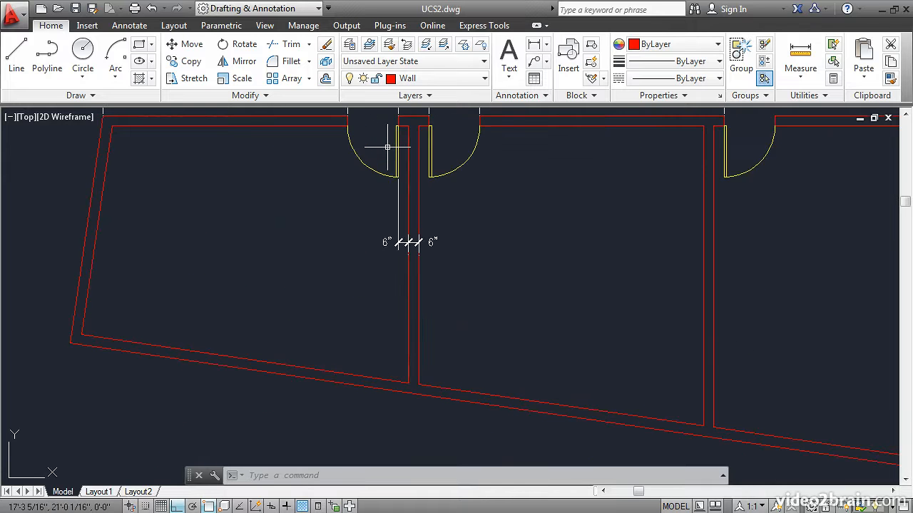
pyautogui.moveTo(387, 147); pyautogui.dragTo(381, 237, button='middle')
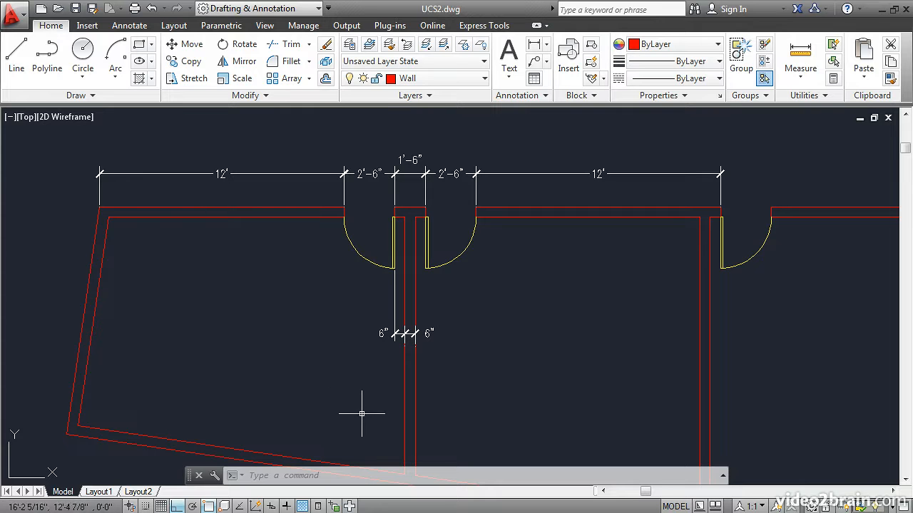
pyautogui.moveTo(357, 412); pyautogui.dragTo(357, 190, button='middle')
pyautogui.moveTo(363, 332); pyautogui.dragTo(377, 236, button='middle')
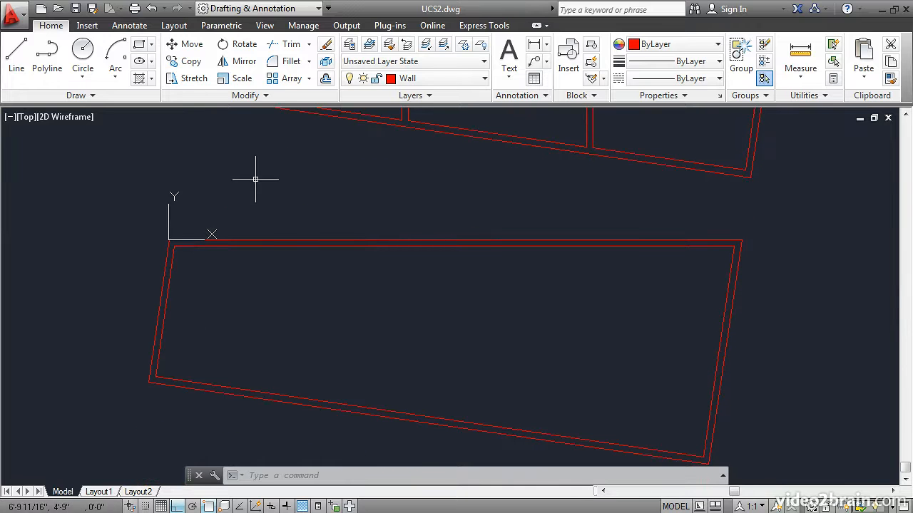
pyautogui.click(16, 57)
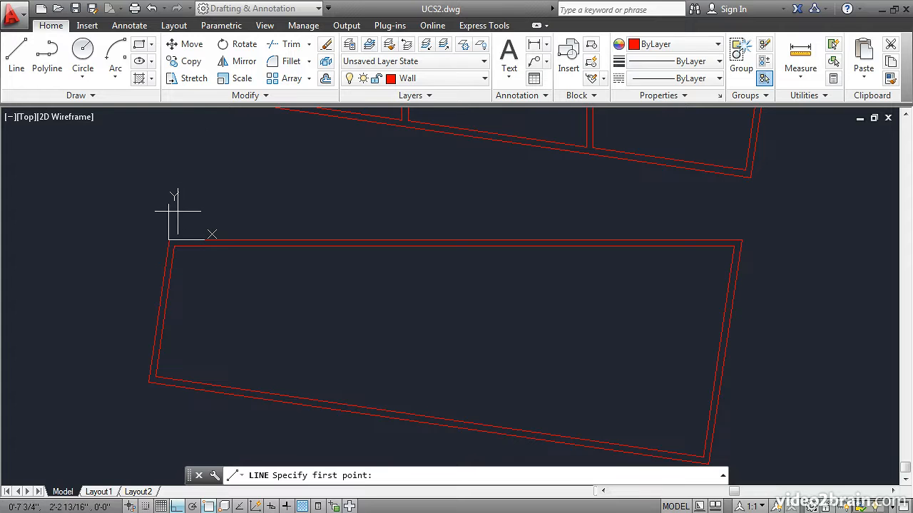
pyautogui.keyDown('shift'); pyautogui.rightClick(235, 181); pyautogui.keyUp('shift')
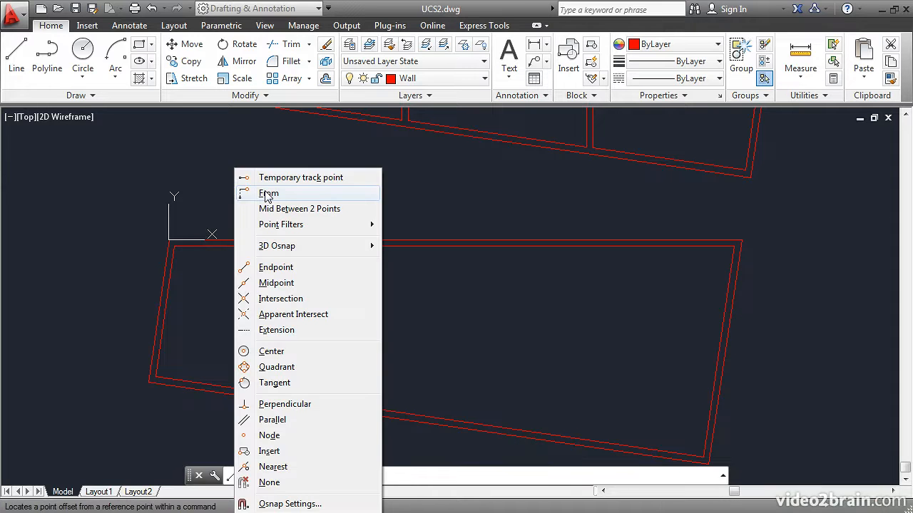
pyautogui.click(268, 194)
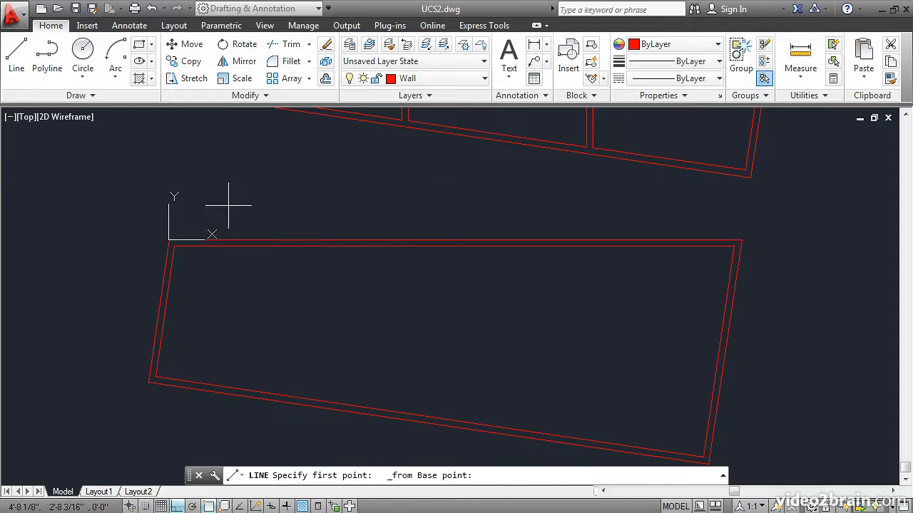
pyautogui.click(168, 240)
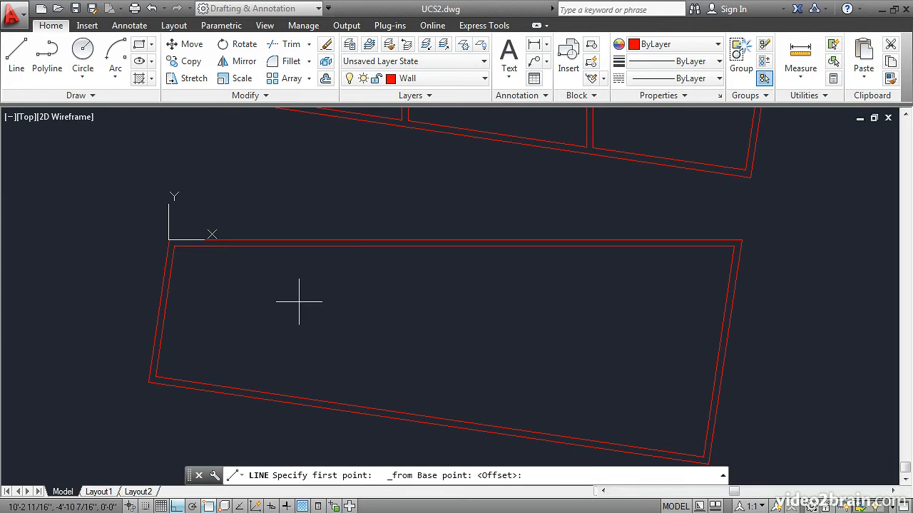
pyautogui.write("@12',0")
pyautogui.press('Return')
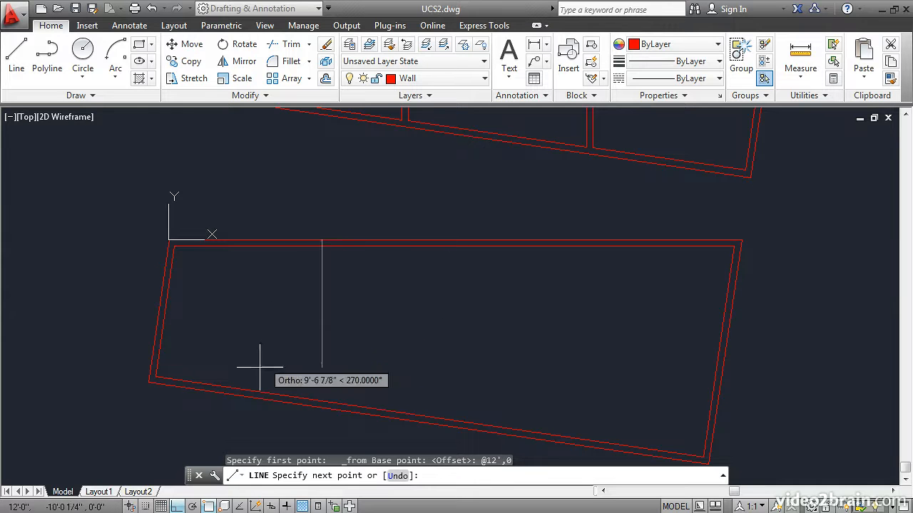
pyautogui.rightClick(209, 506)
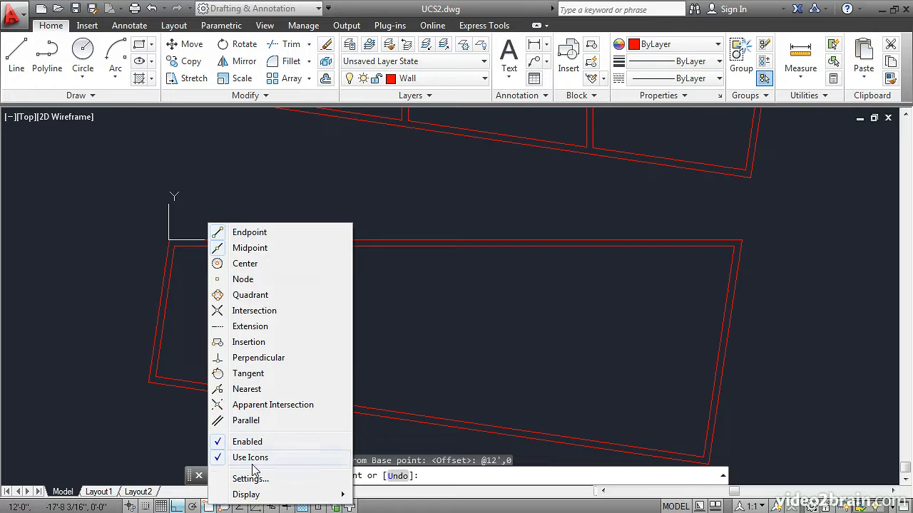
pyautogui.click(260, 358)
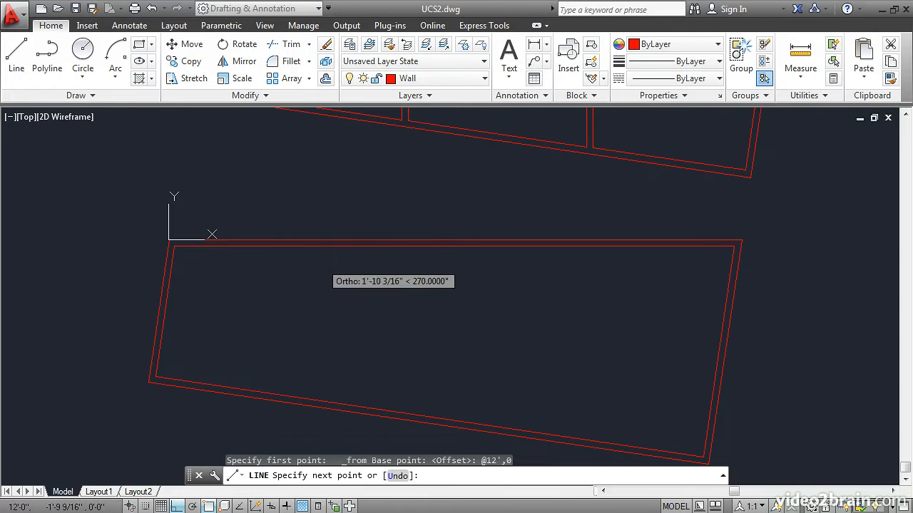
pyautogui.click(321, 247)
pyautogui.press('Return')
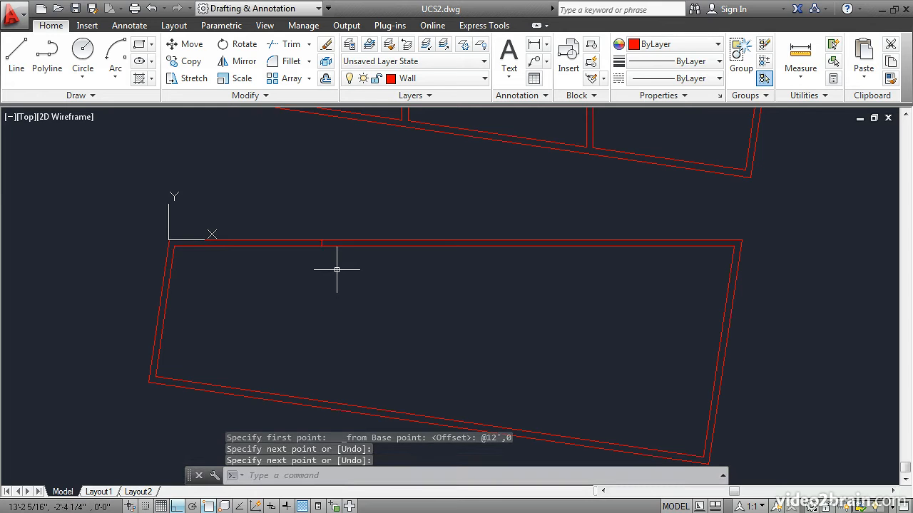
# Offset the jamb line 2'6" to the right within the wall to mark the first door opening
pyautogui.scroll(-1, 343, 256)
pyautogui.scroll(6, 344, 255)
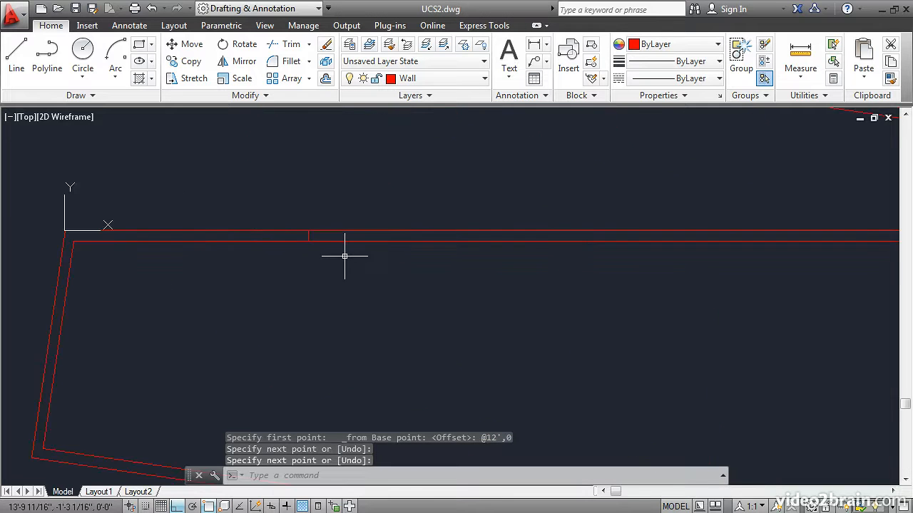
pyautogui.scroll(2, 345, 255)
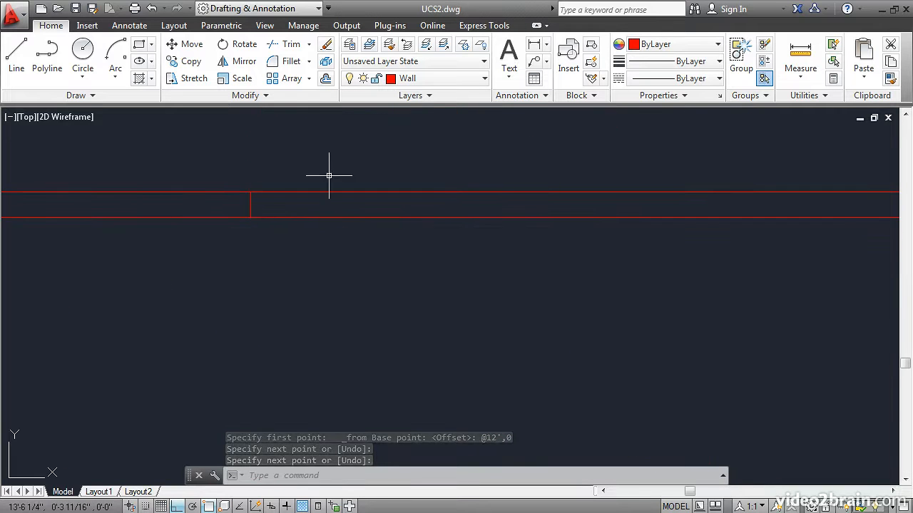
pyautogui.click(325, 79)
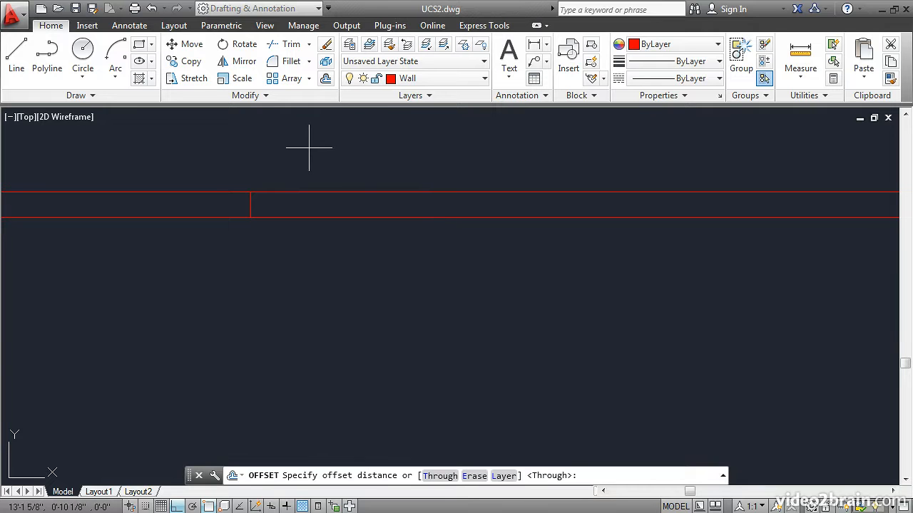
pyautogui.write("2'6")
pyautogui.press('Return')
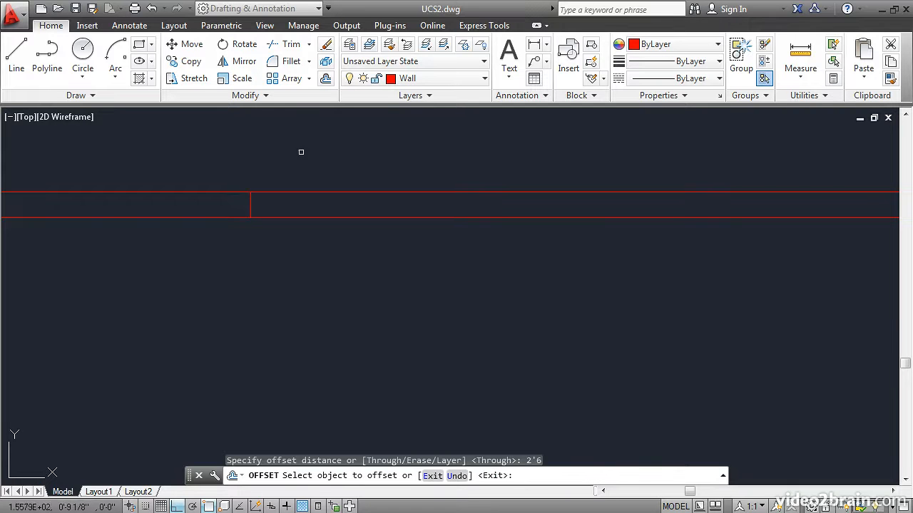
pyautogui.click(249, 206)
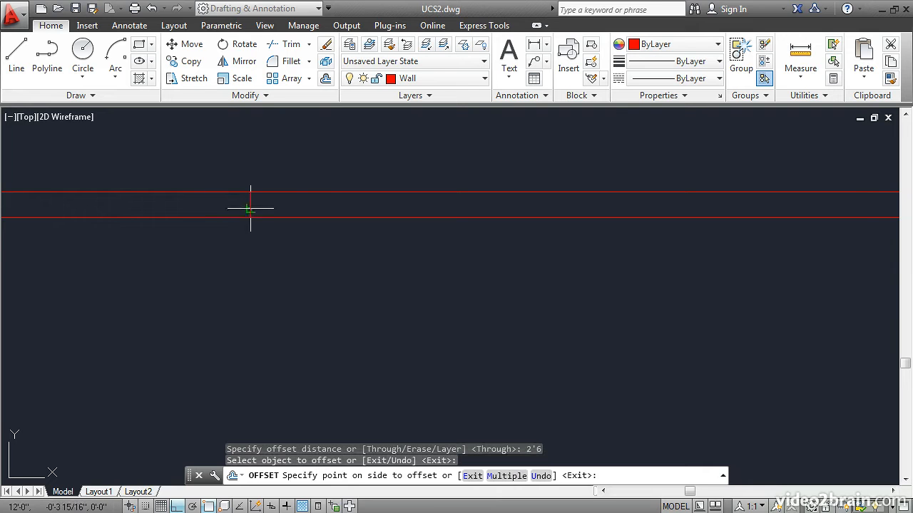
pyautogui.click(335, 208)
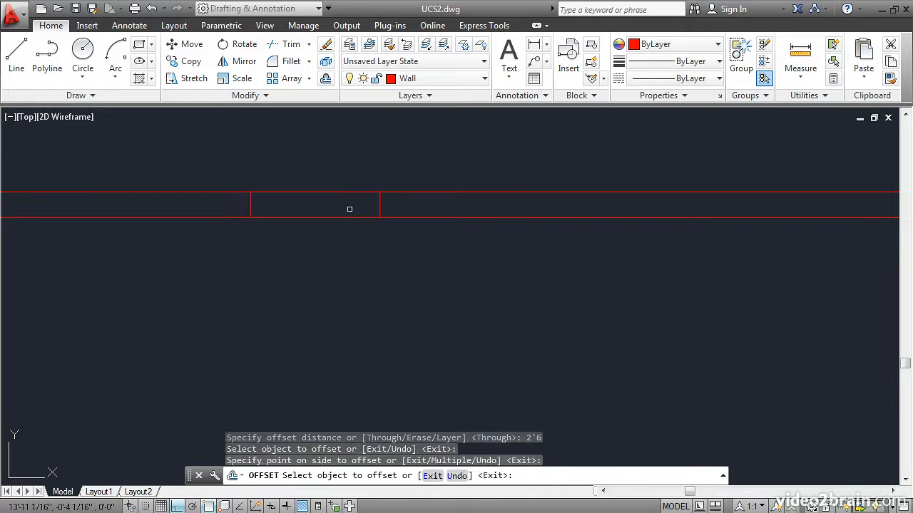
pyautogui.press('Return')
# Offset the second jamb line 1'6" to the right to mark the wall piece between the doors
pyautogui.press('Return')
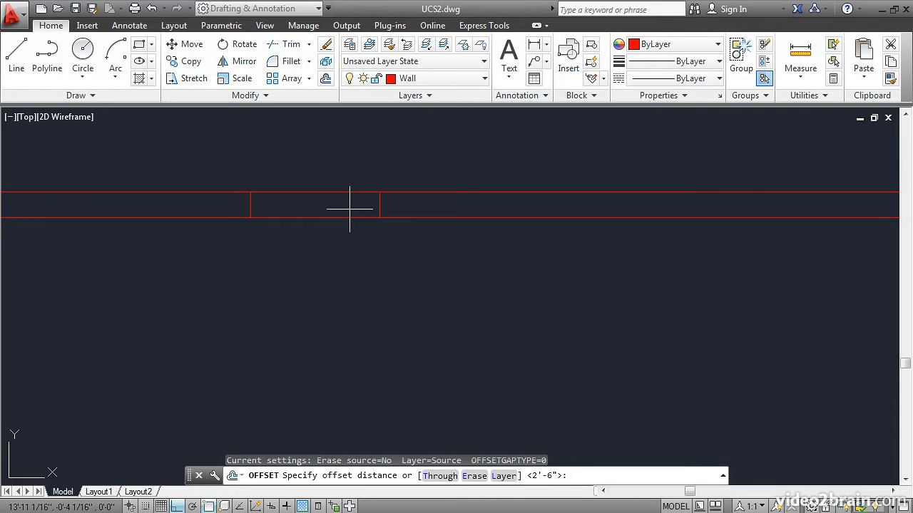
pyautogui.write("1'6")
pyautogui.press('Return')
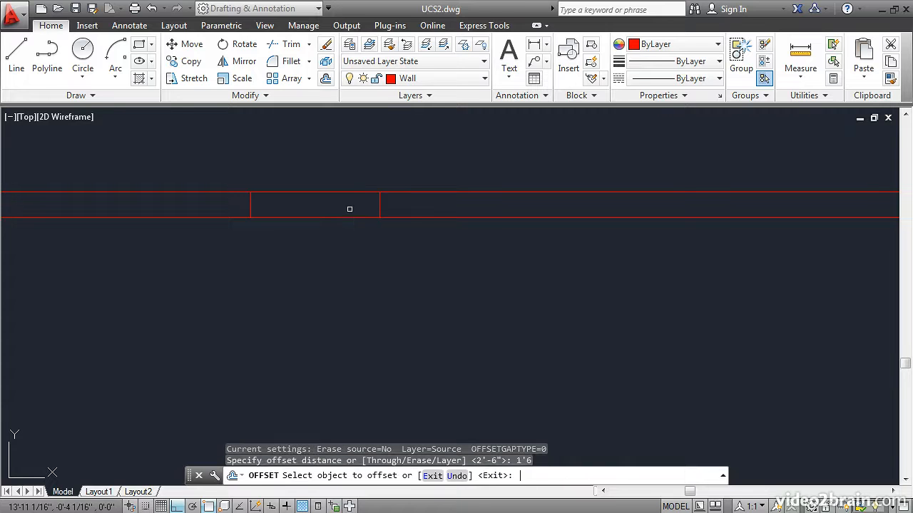
pyautogui.click(380, 206)
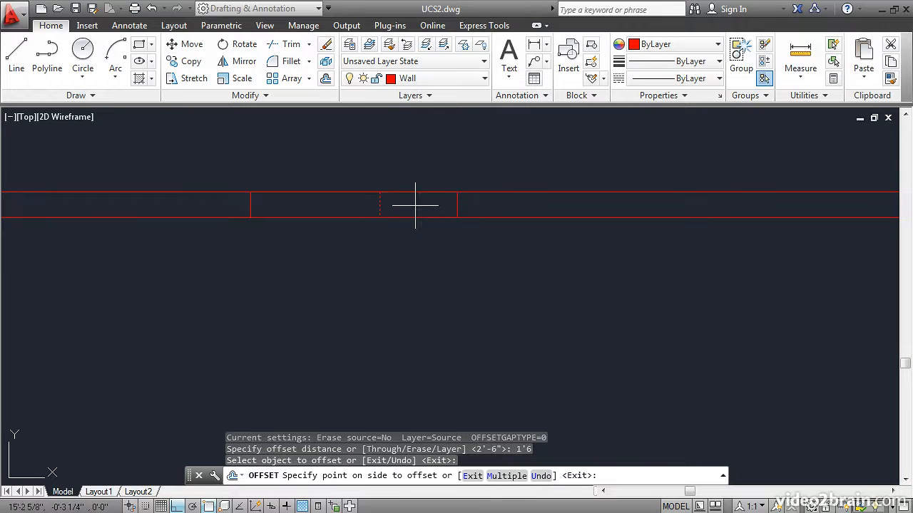
pyautogui.click(470, 205)
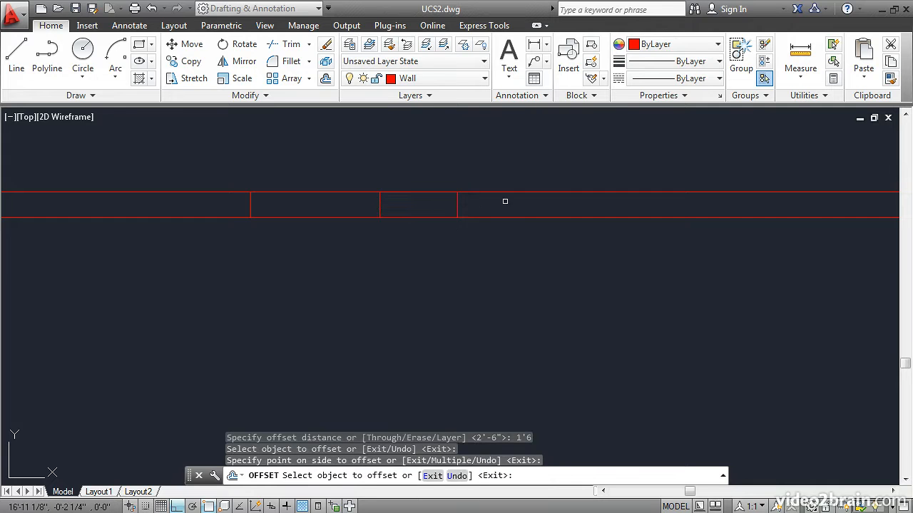
pyautogui.press('Return')
# Offset the third jamb line 2'6" to the right to mark the second door opening
pyautogui.press('Return')
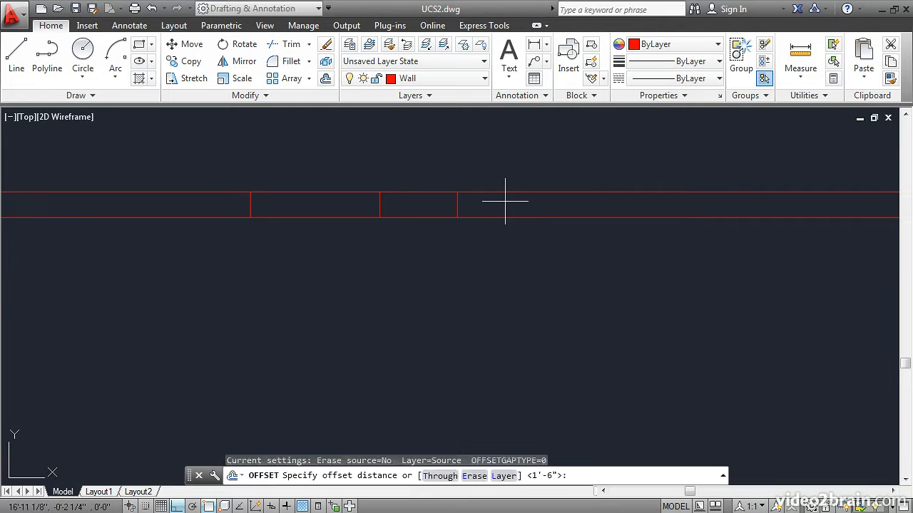
pyautogui.write("2'6")
pyautogui.press('Return')
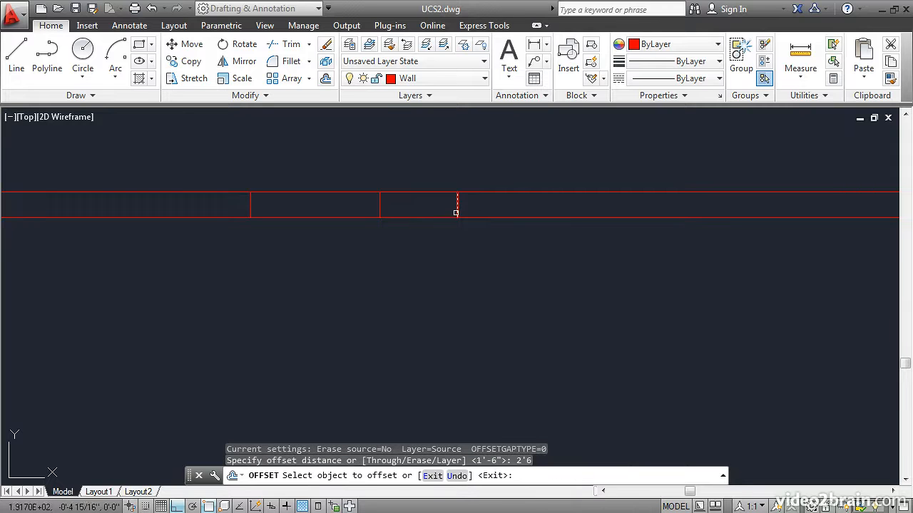
pyautogui.click(457, 207)
pyautogui.click(536, 204)
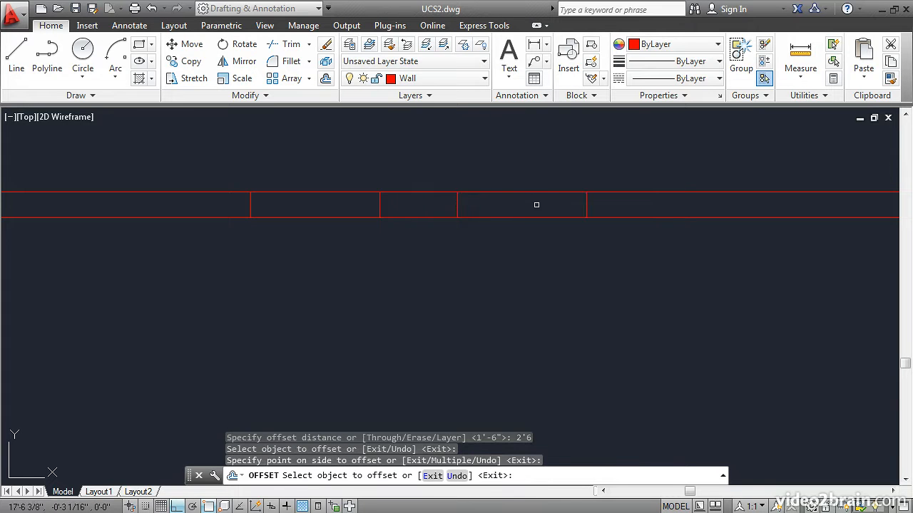
pyautogui.press('Return')
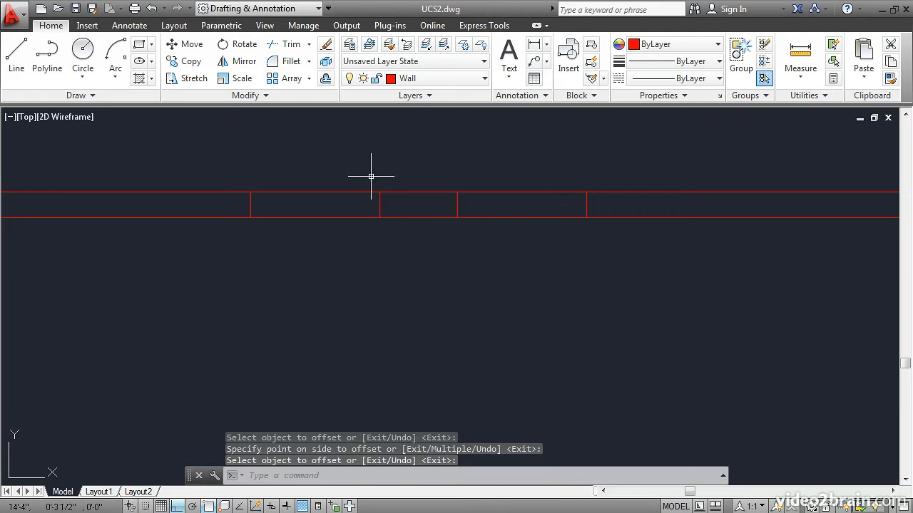
# Trim both wall lines between the jambs to cut the two door openings, using all objects as cutting edges
pyautogui.click(291, 46)
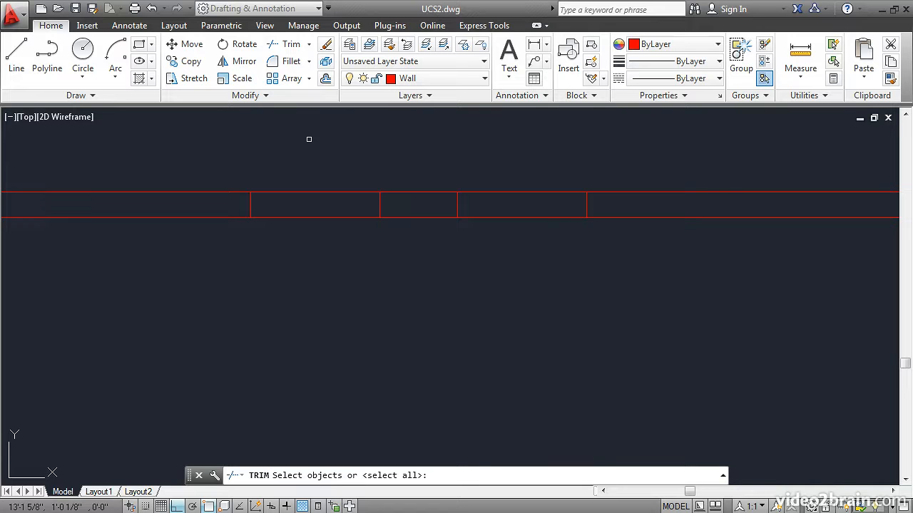
pyautogui.press('Return')
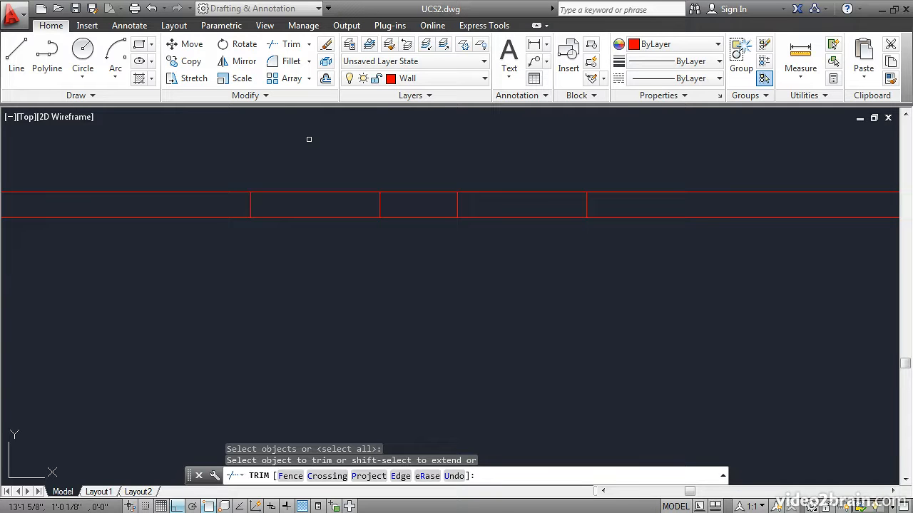
pyautogui.click(334, 217)
pyautogui.click(335, 193)
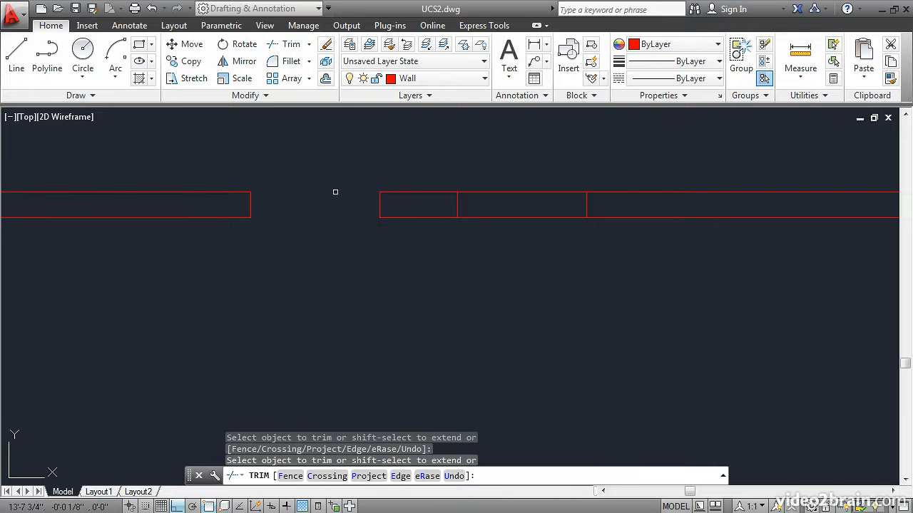
pyautogui.click(473, 193)
pyautogui.click(476, 217)
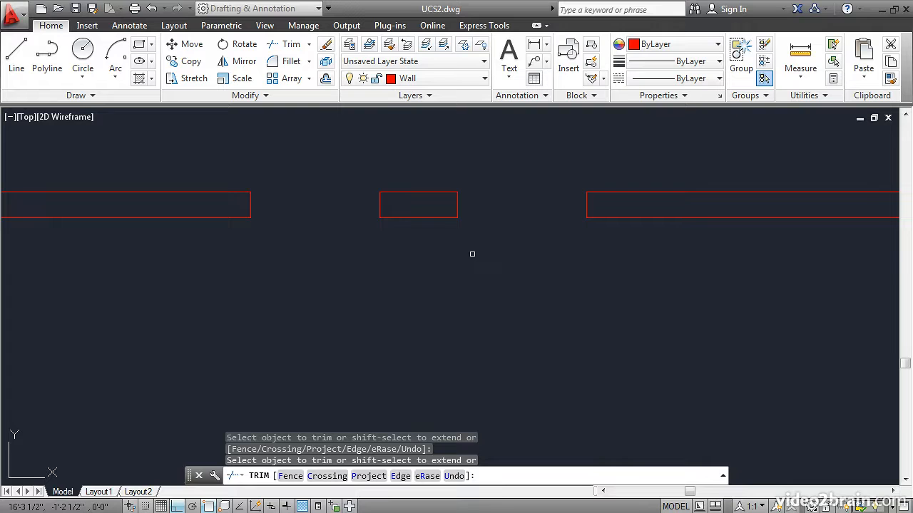
pyautogui.press('Return')
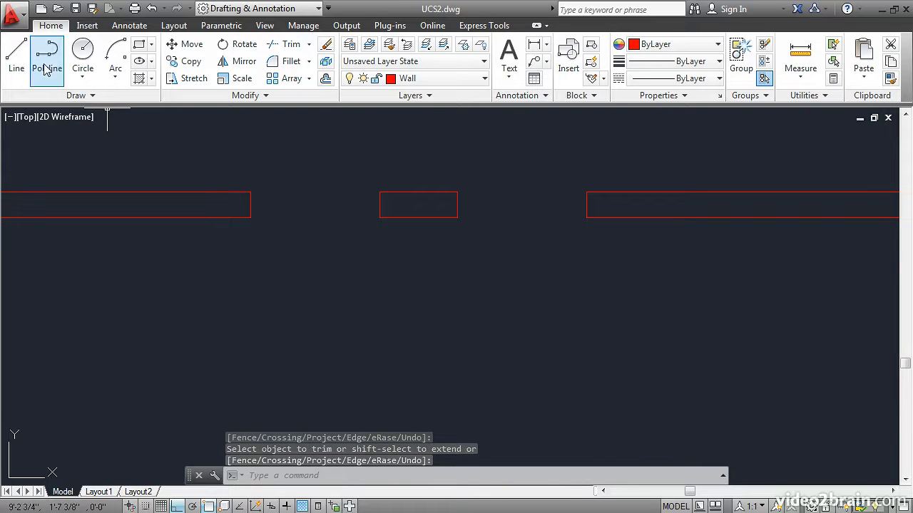
# Draw a partition line about 2'-9" straight down, starting 3" right of the lower edge's midpoint on the wall piece between the doors
pyautogui.click(17, 54)
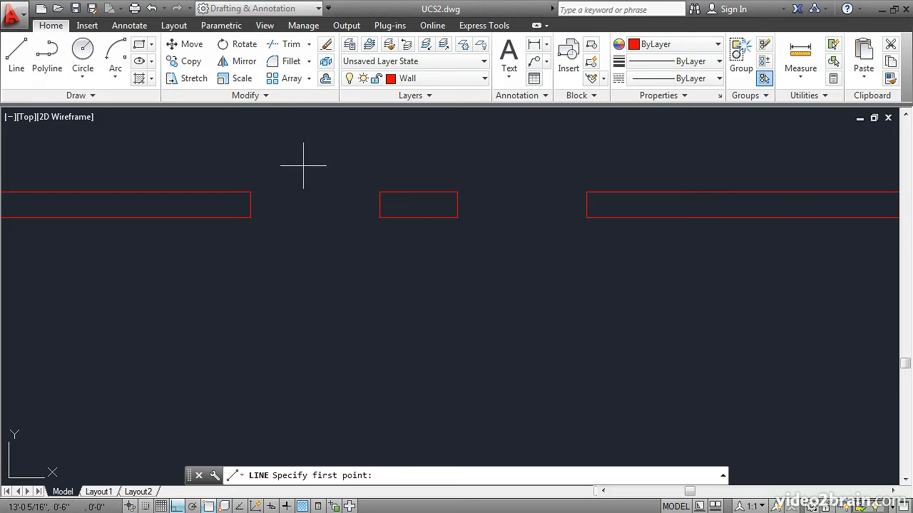
pyautogui.keyDown('shift'); pyautogui.rightClick(419, 212); pyautogui.keyUp('shift')
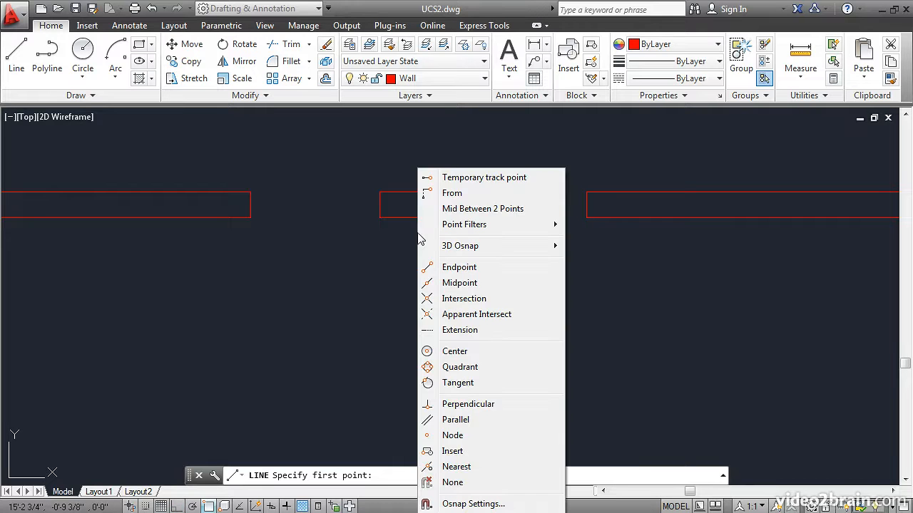
pyautogui.click(461, 195)
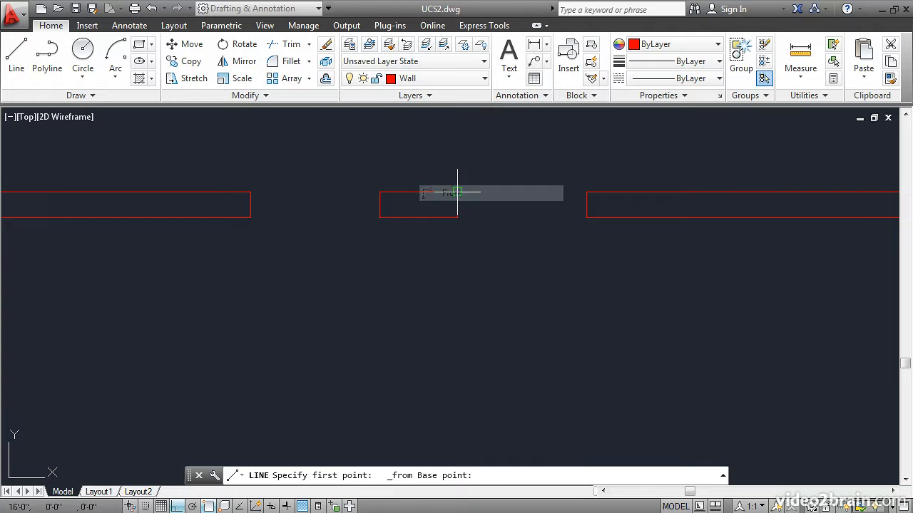
pyautogui.click(418, 218)
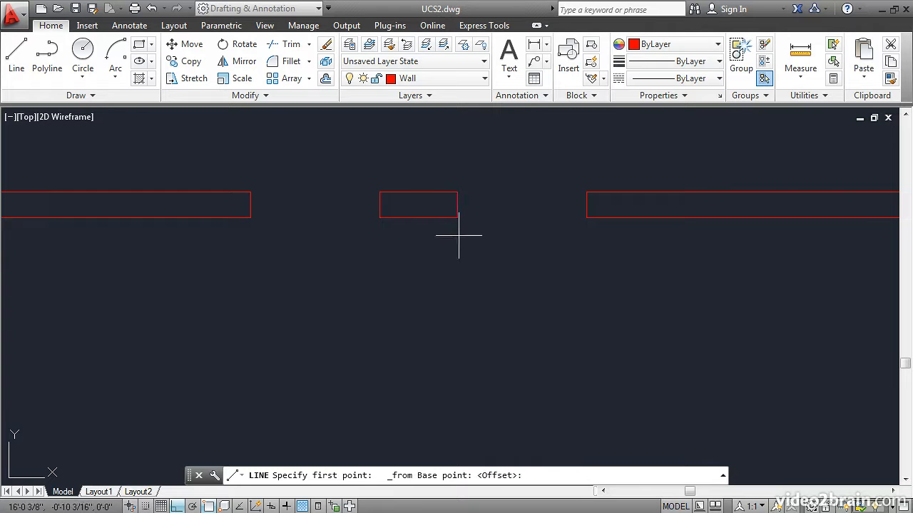
pyautogui.write('@3,0')
pyautogui.press('Return')
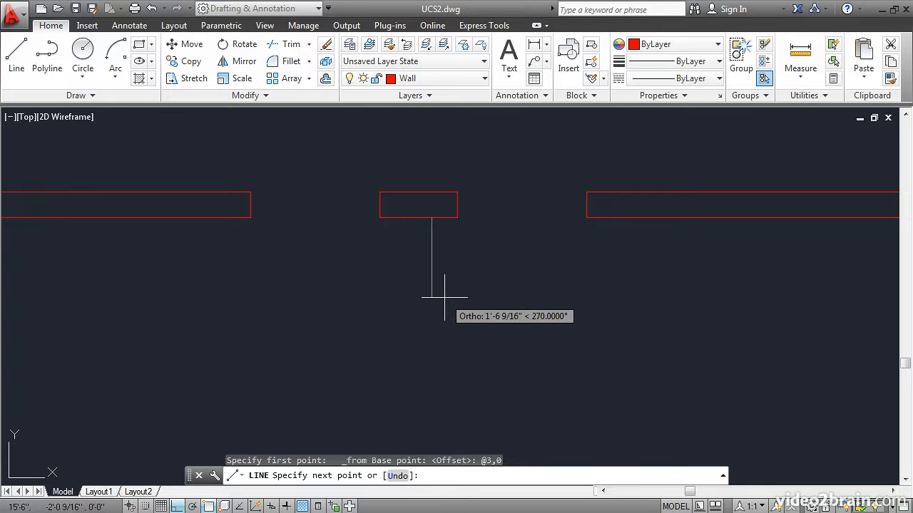
pyautogui.scroll(-2, 442, 297)
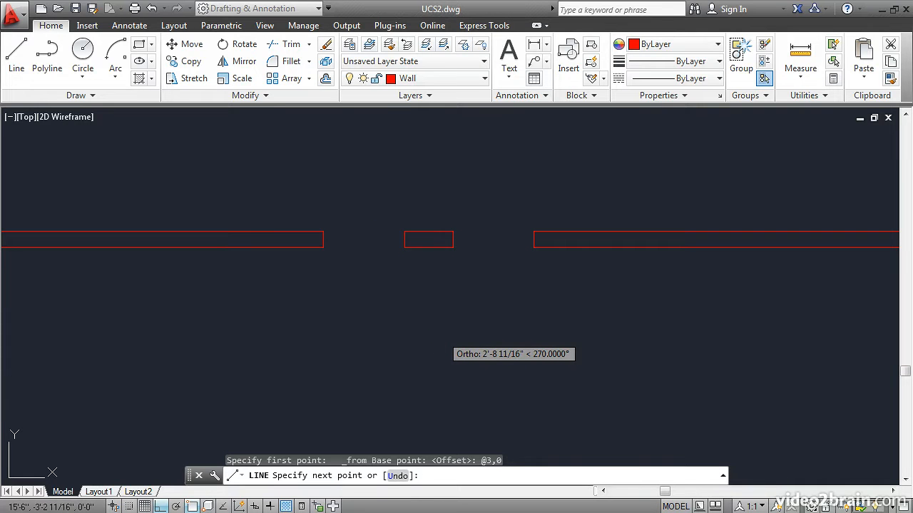
pyautogui.click(442, 334)
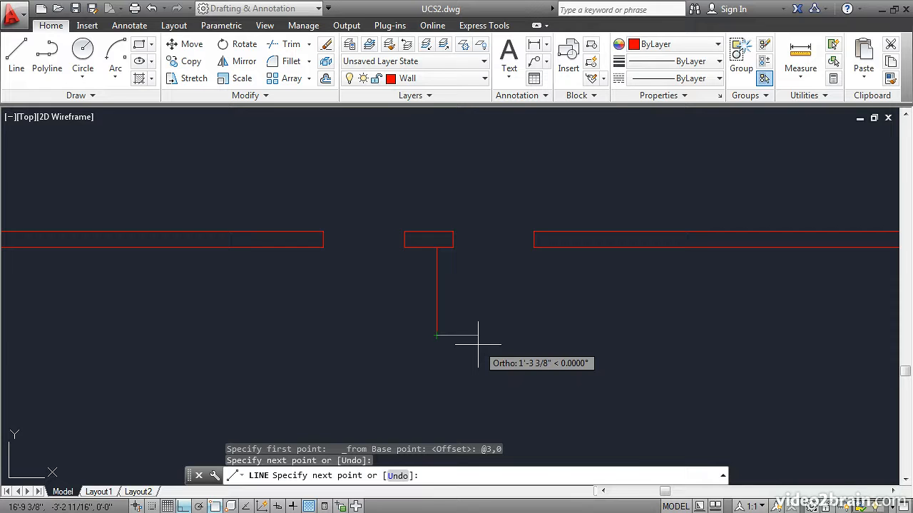
pyautogui.press('Return')
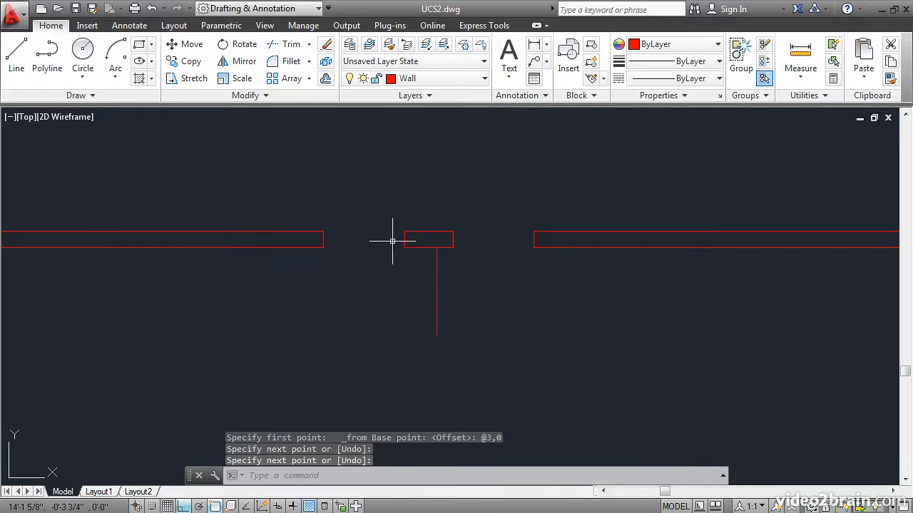
# Offset the partition line 6" to the left to form the wall's second face
pyautogui.click(326, 80)
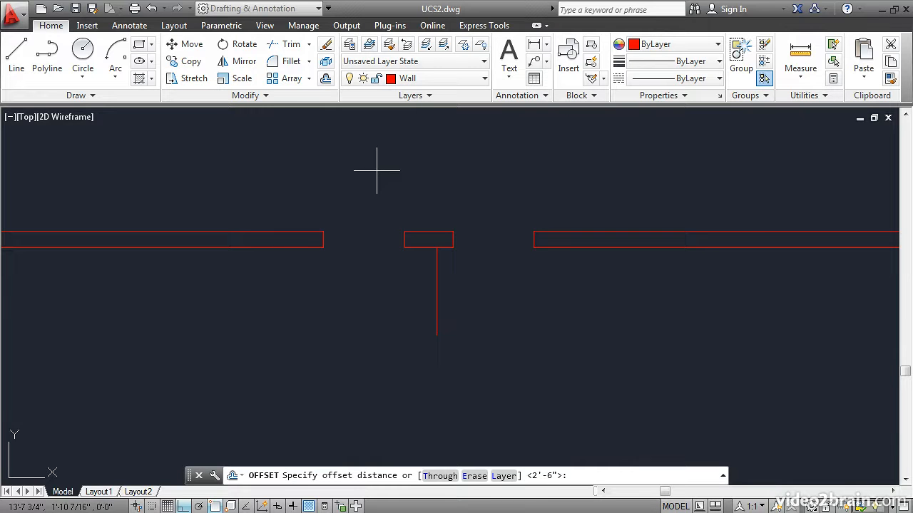
pyautogui.write('6')
pyautogui.press('Return')
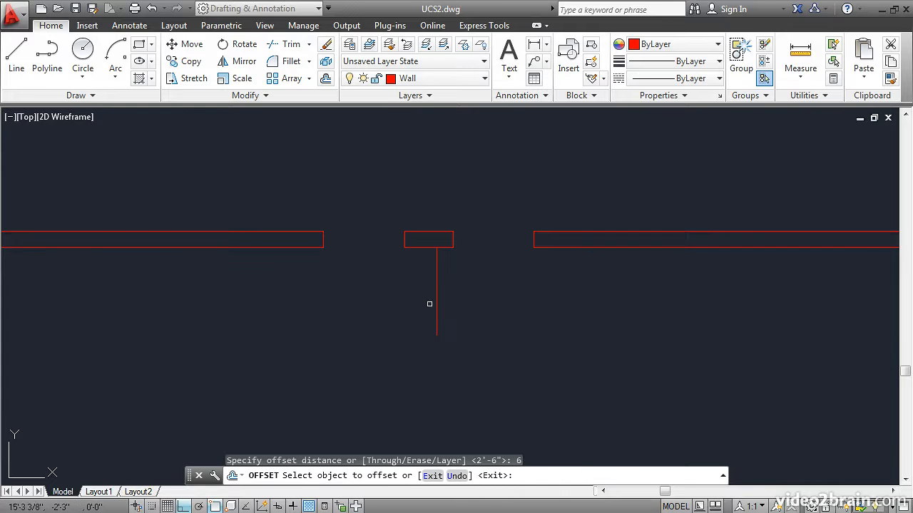
pyautogui.click(436, 307)
pyautogui.click(332, 307)
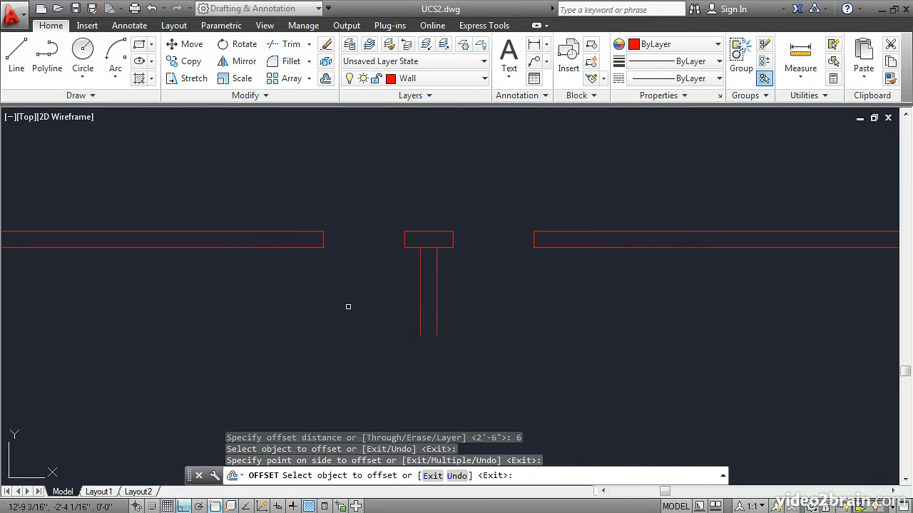
pyautogui.press('Return')
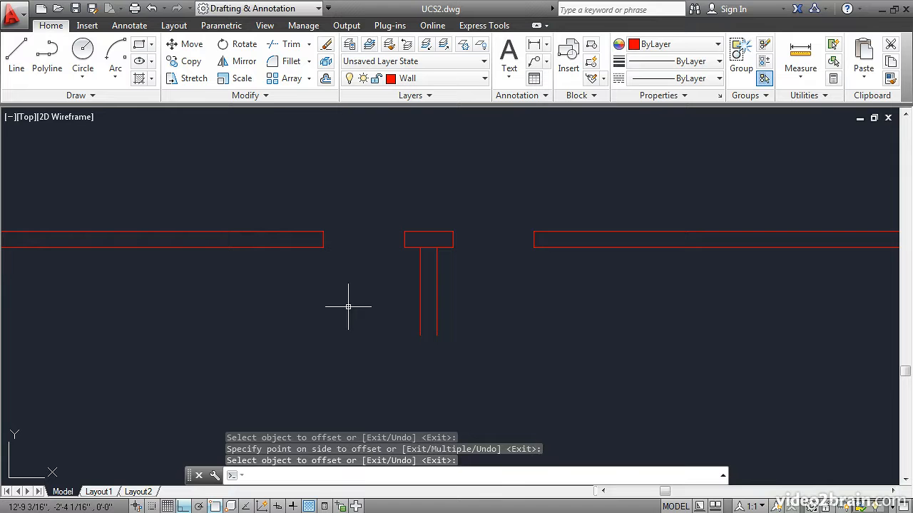
# Trim the short wall line between the two partition lines at their upper junction, using all objects as cutting edges
pyautogui.scroll(-4, 387, 285)
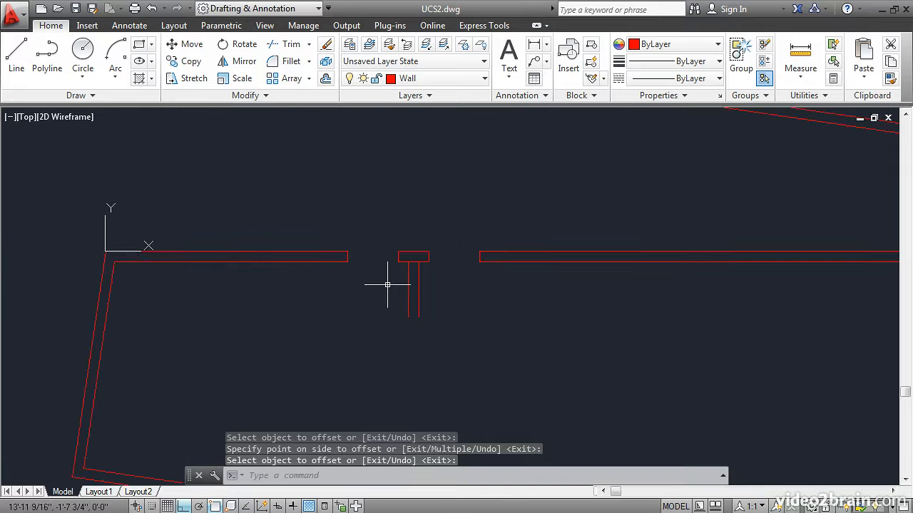
pyautogui.moveTo(387, 285); pyautogui.dragTo(373, 227, button='middle')
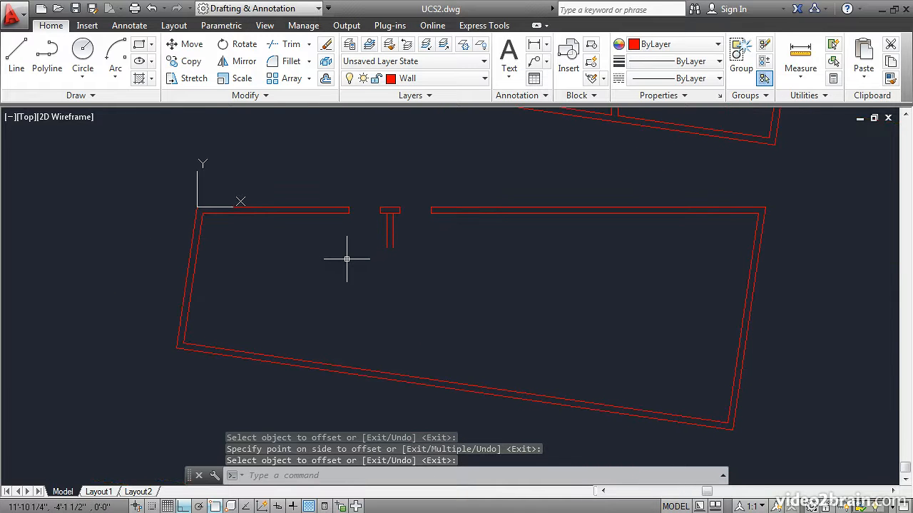
pyautogui.click(289, 44)
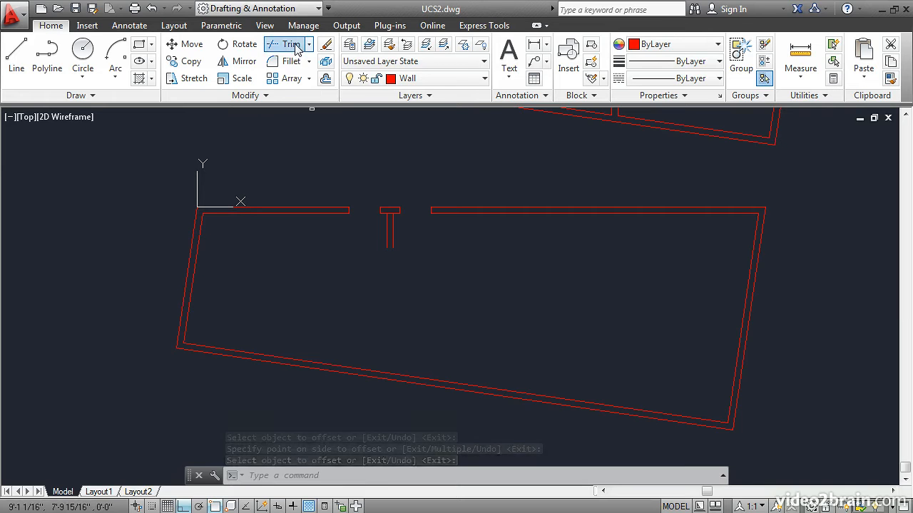
pyautogui.press('Return')
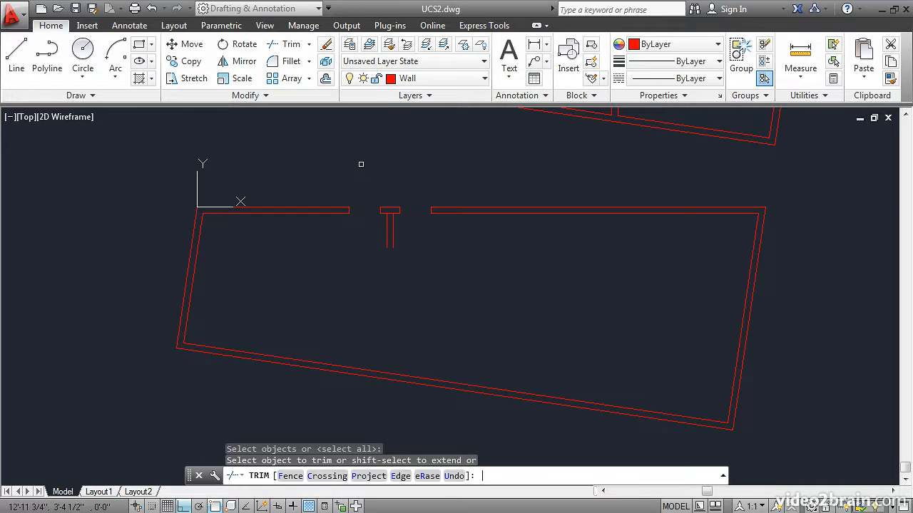
pyautogui.click(390, 212)
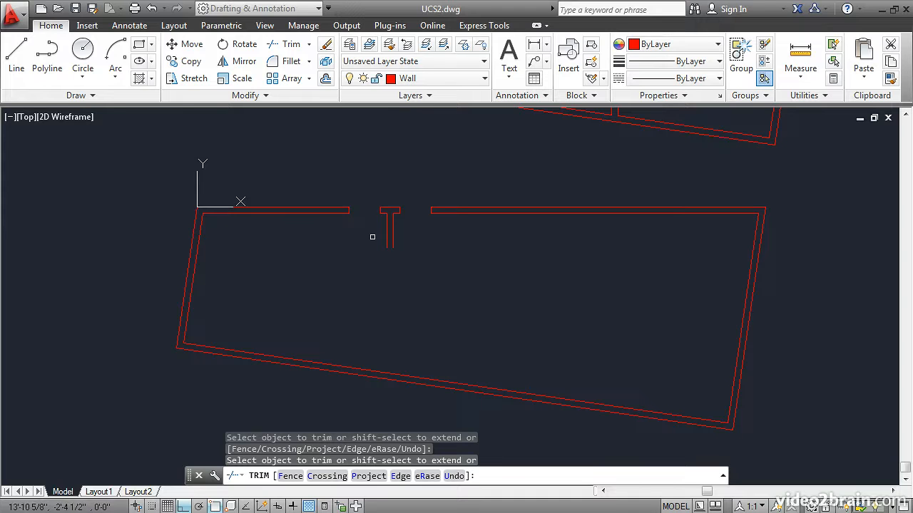
# Extend both partition lines down to the lower wall's inner line and trim the wall segment between them
pyautogui.keyDown('shift'); pyautogui.click(385, 241); pyautogui.keyUp('shift')
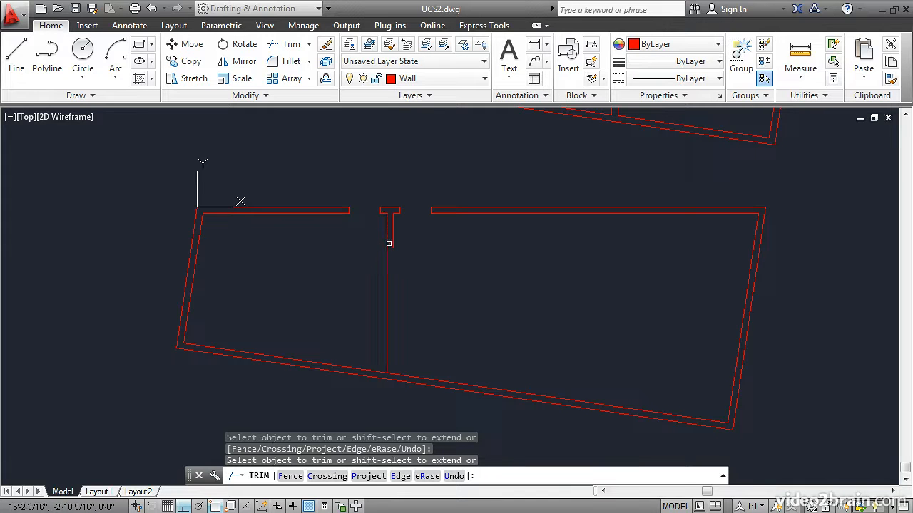
pyautogui.keyDown('shift'); pyautogui.click(394, 244); pyautogui.keyUp('shift')
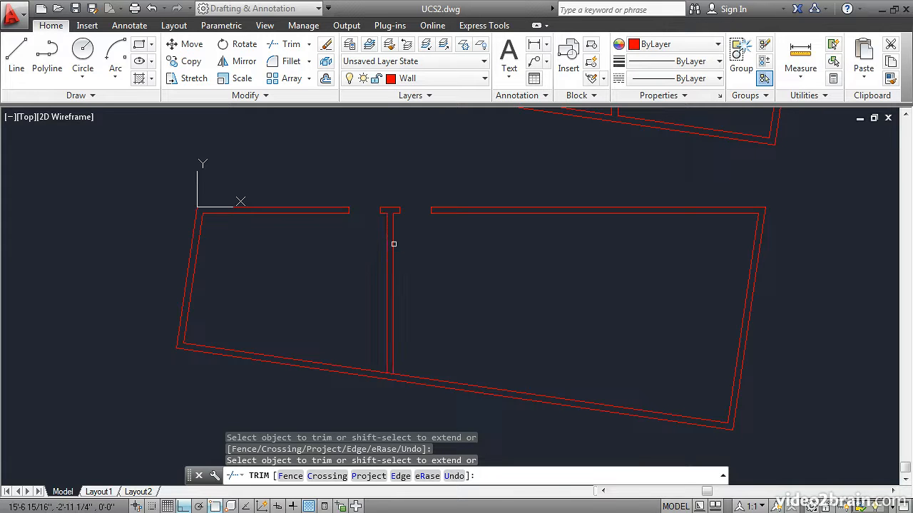
pyautogui.click(390, 373)
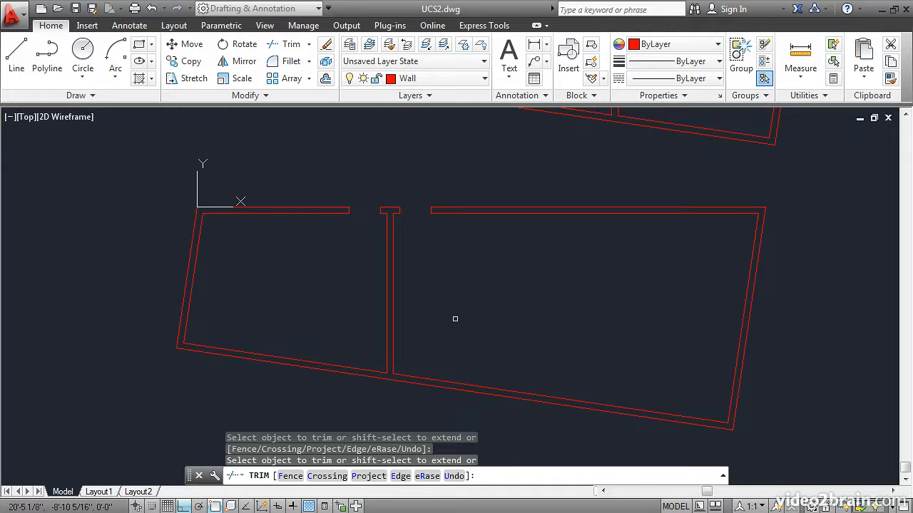
pyautogui.press('Return')
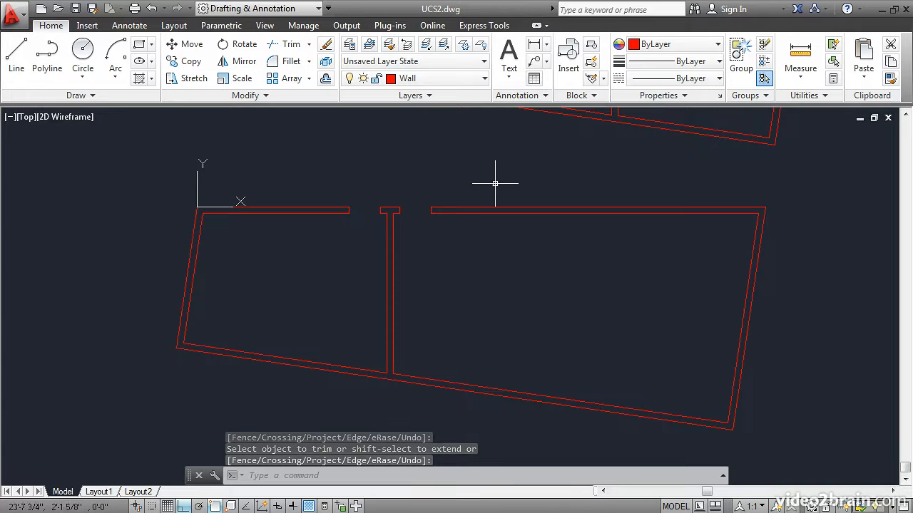
# Examine the upper plan's dimensions for the position of the third door opening and compare with the lower outline
pyautogui.moveTo(499, 140)
pyautogui.mouseDown(button='middle')
pyautogui.moveTo(470, 247)
pyautogui.moveTo(461, 354)
pyautogui.mouseUp(button='middle')
pyautogui.moveTo(499, 214); pyautogui.dragTo(444, 276, button='middle')
pyautogui.scroll(2, 469, 236)
pyautogui.moveTo(469, 236); pyautogui.dragTo(447, 277, button='middle')
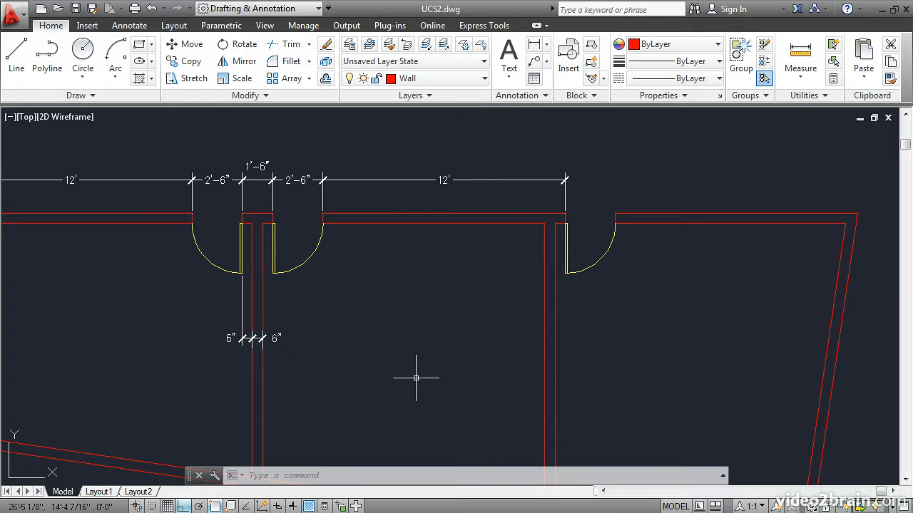
pyautogui.moveTo(387, 396)
pyautogui.mouseDown(button='middle')
pyautogui.moveTo(414, 344)
pyautogui.moveTo(436, 216)
pyautogui.mouseUp(button='middle')
pyautogui.scroll(-1, 436, 217)
pyautogui.scroll(1, 436, 216)
pyautogui.scroll(-1, 382, 328)
pyautogui.moveTo(346, 378)
pyautogui.mouseDown(button='middle')
pyautogui.moveTo(358, 343)
pyautogui.moveTo(373, 197)
pyautogui.mouseUp(button='middle')
pyautogui.scroll(2, 393, 311)
pyautogui.moveTo(399, 317); pyautogui.dragTo(379, 302, button='middle')
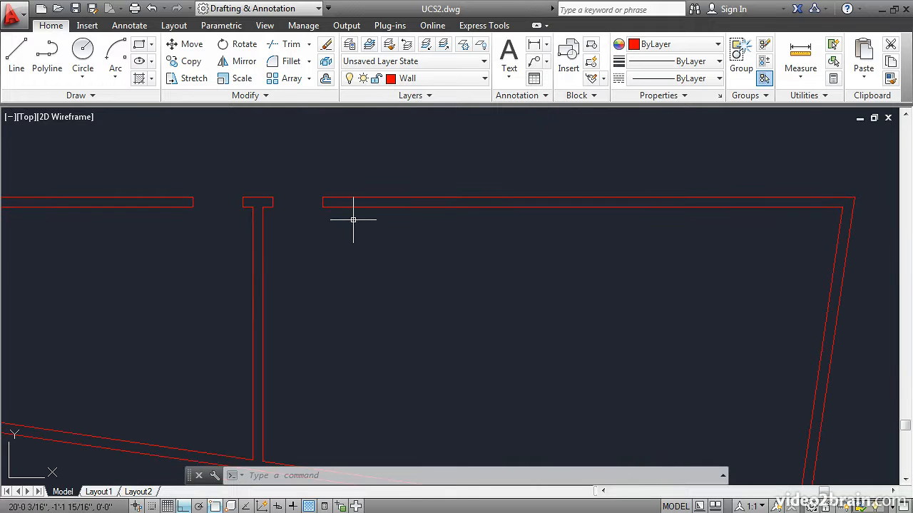
# Draw a jamb line across the wall thickness, starting 12' to the right of the second door opening's right upper corner
pyautogui.click(16, 56)
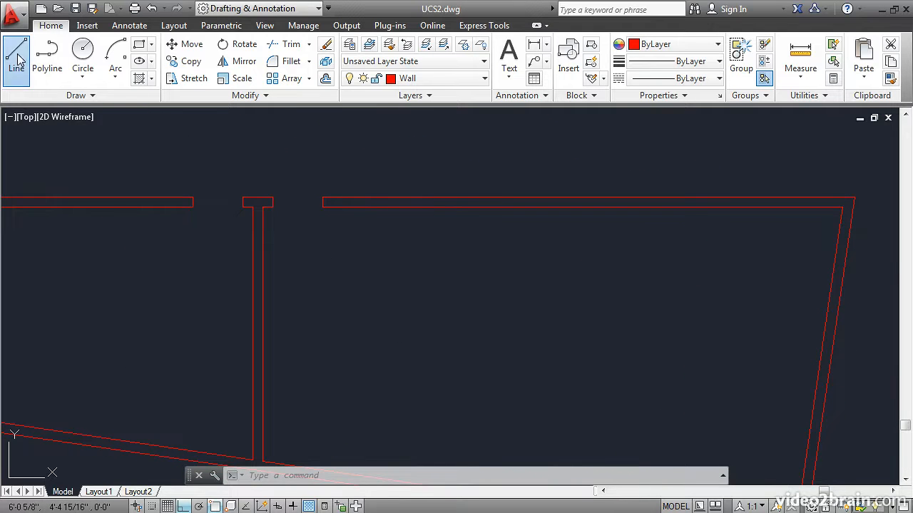
pyautogui.keyDown('shift'); pyautogui.rightClick(308, 161); pyautogui.keyUp('shift')
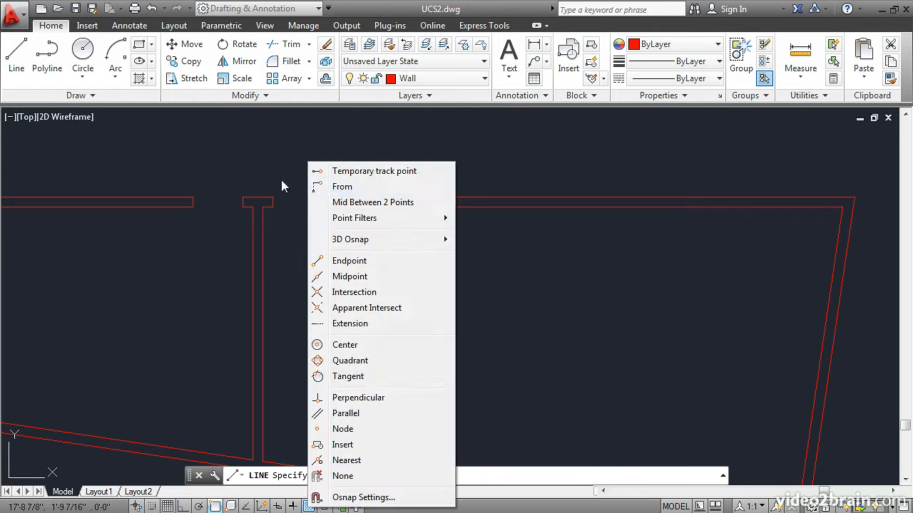
pyautogui.click(333, 187)
pyautogui.click(323, 198)
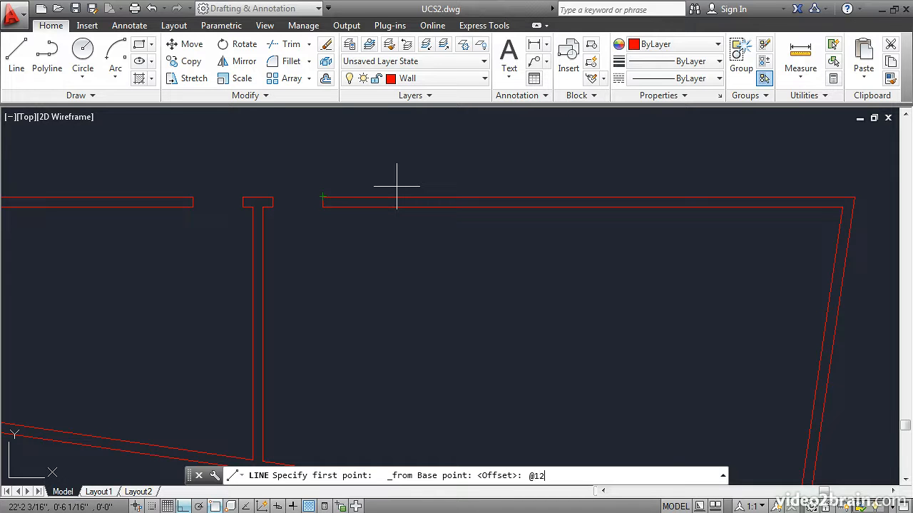
pyautogui.write("@12',0")
pyautogui.press('Return')
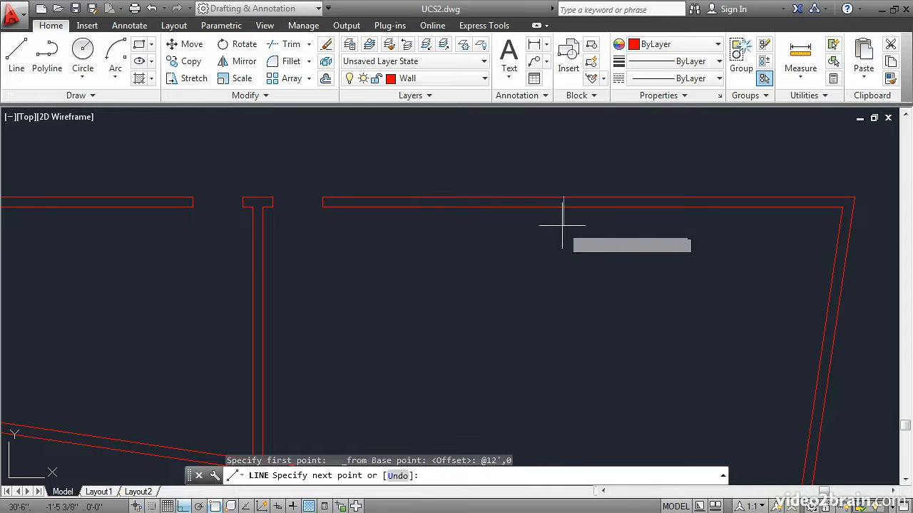
pyautogui.click(562, 199)
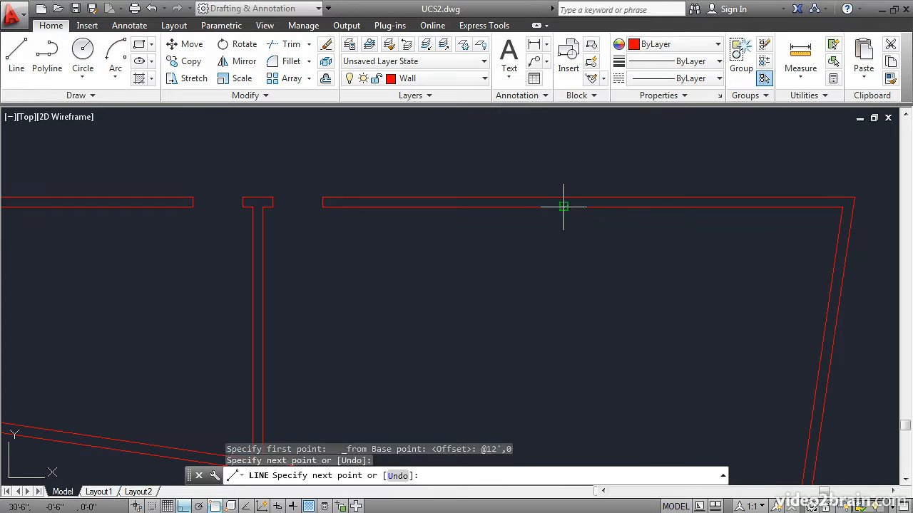
pyautogui.press('Return')
# Offset the new jamb line 2'6" to the right to mark the third door opening
pyautogui.scroll(2, 546, 221)
pyautogui.moveTo(554, 220); pyautogui.dragTo(458, 289, button='middle')
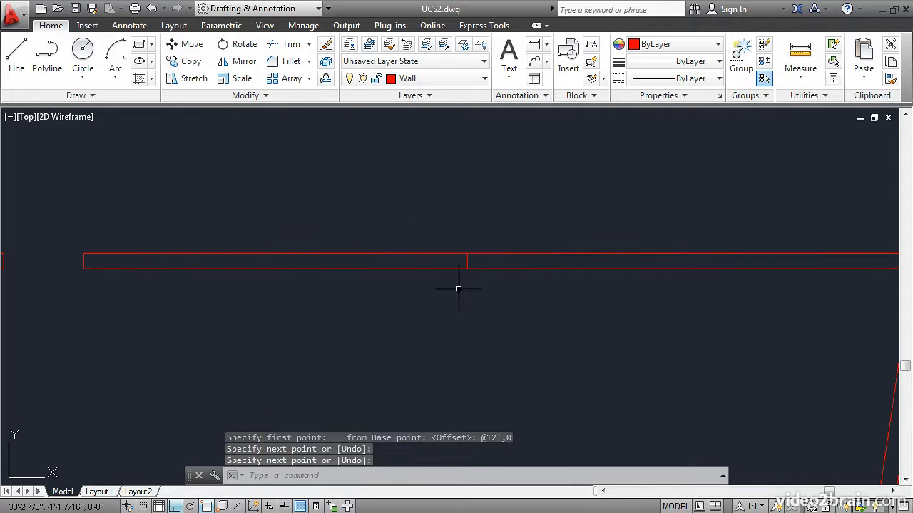
pyautogui.click(326, 78)
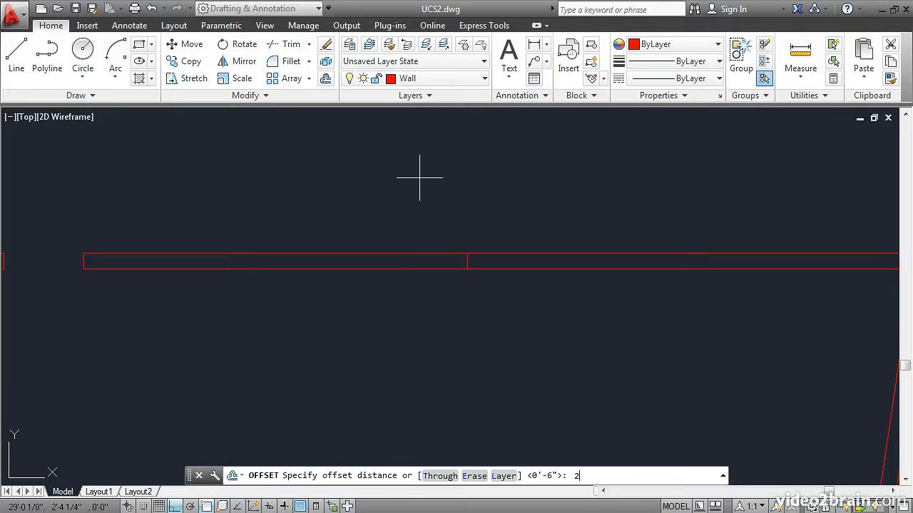
pyautogui.write("2'6")
pyautogui.press('Return')
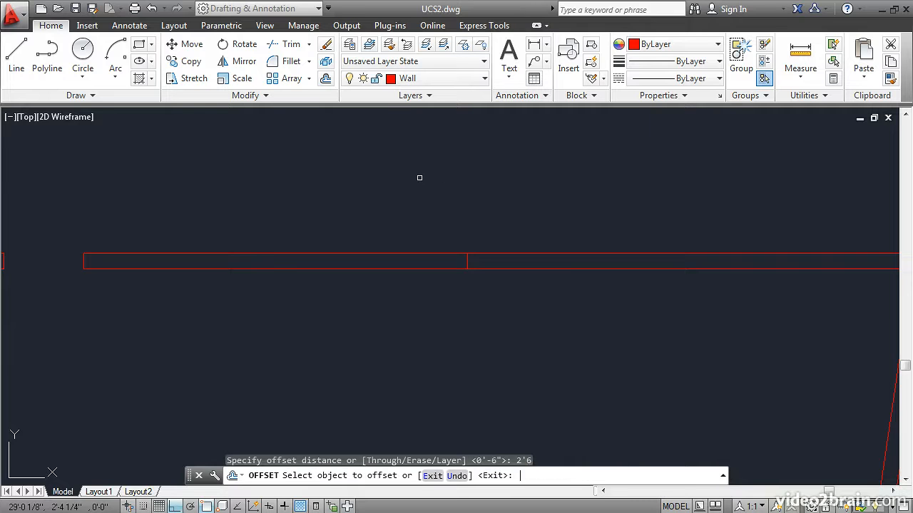
pyautogui.click(465, 262)
pyautogui.click(592, 300)
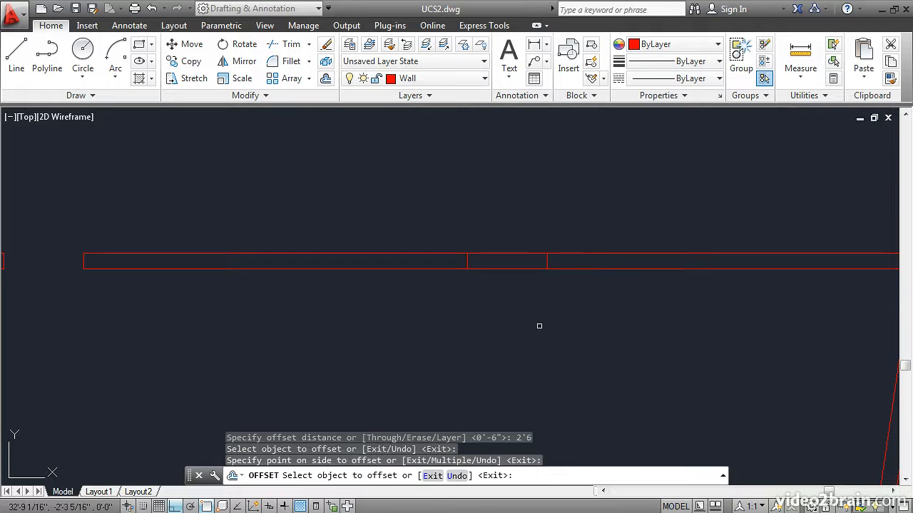
pyautogui.press('Return')
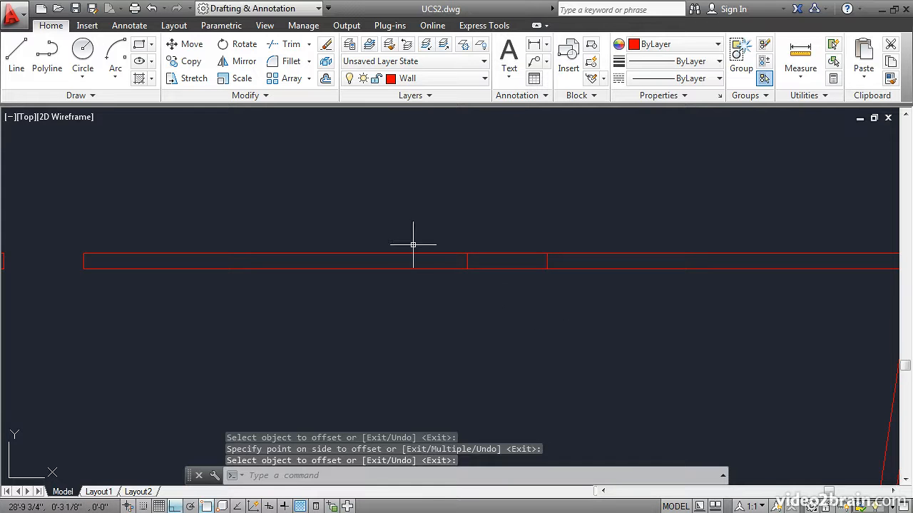
# Trim both wall lines between the two new jamb lines to open the third door opening
pyautogui.click(287, 45)
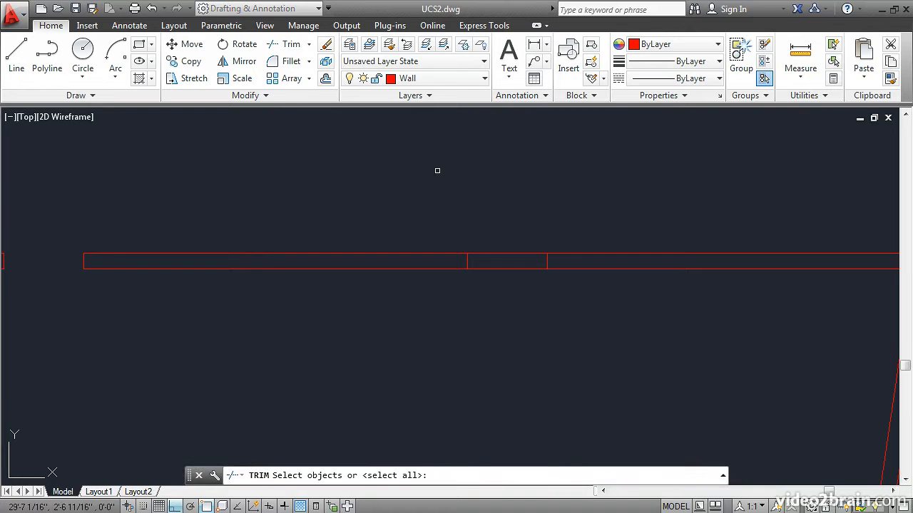
pyautogui.press('Return')
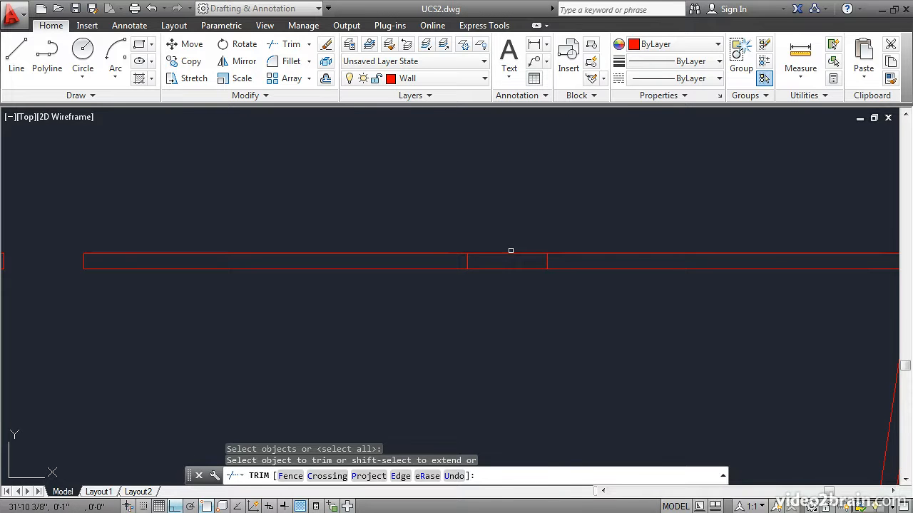
pyautogui.click(508, 254)
pyautogui.click(511, 269)
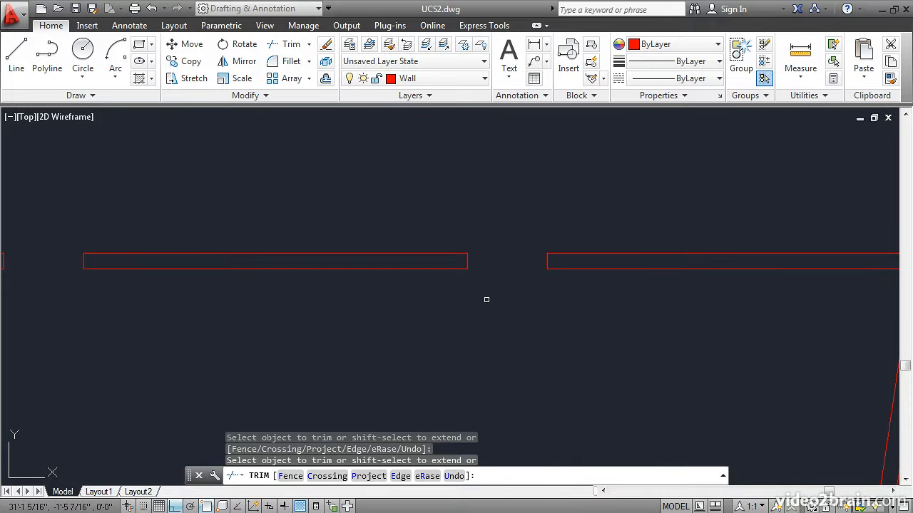
pyautogui.press('Return')
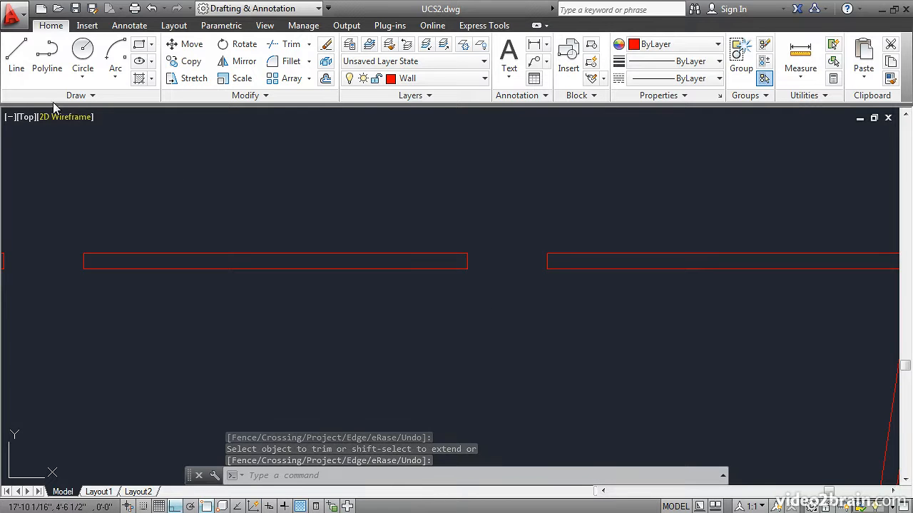
# Draw a partition line about 3' long straight down from the wall's inner line, starting 6" left of the third opening's lower left corner
pyautogui.click(16, 61)
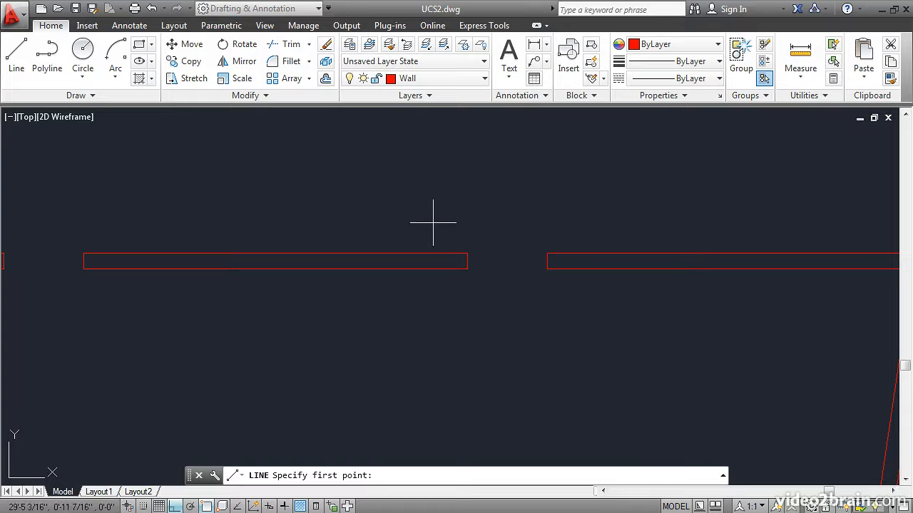
pyautogui.keyDown('shift'); pyautogui.rightClick(455, 185); pyautogui.keyUp('shift')
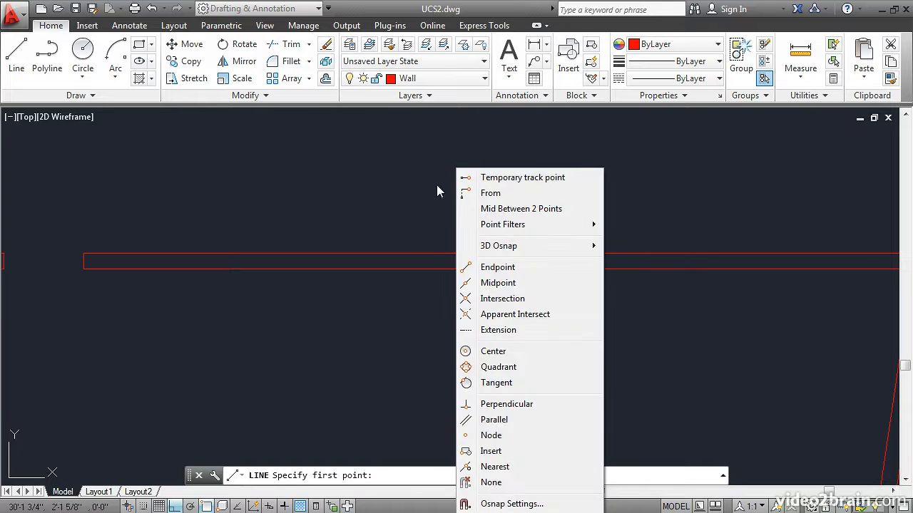
pyautogui.click(490, 193)
pyautogui.click(465, 269)
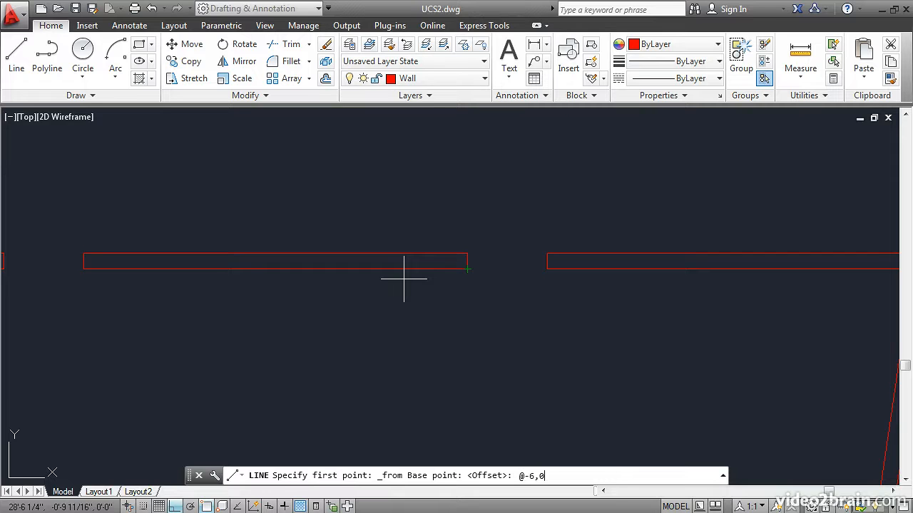
pyautogui.press('Return')
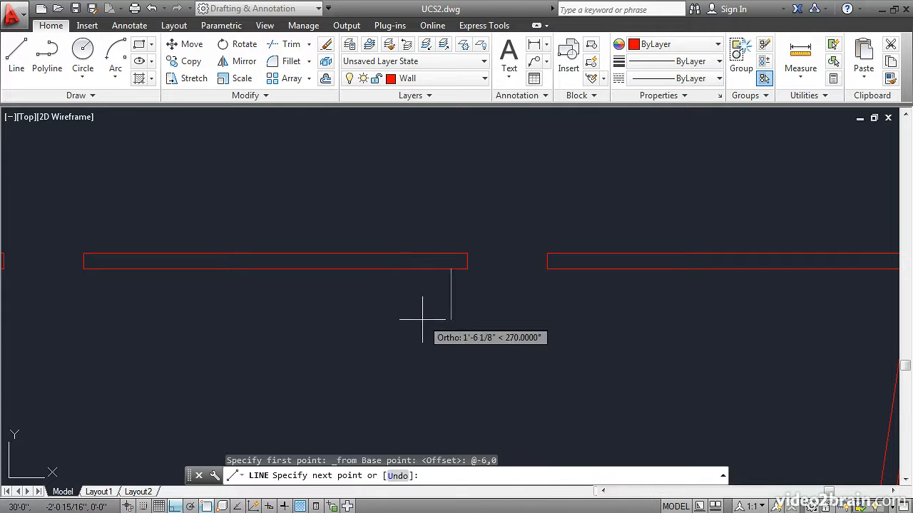
pyautogui.click(441, 365)
pyautogui.press('Return')
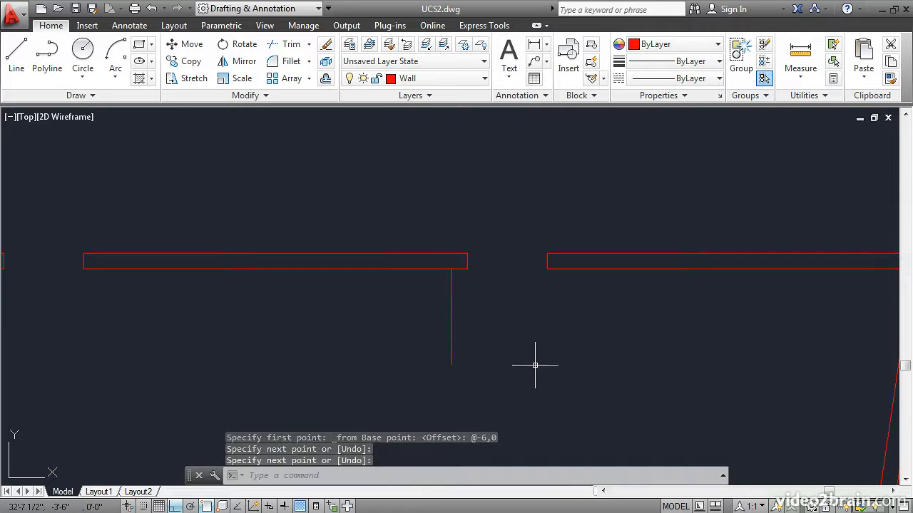
# Offset the new partition line 6" to the left to give the second partition its thickness
pyautogui.click(326, 77)
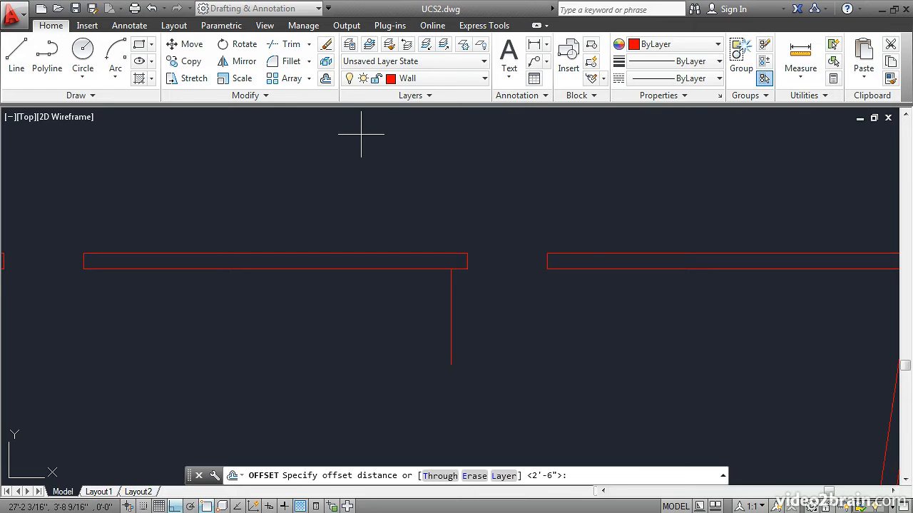
pyautogui.press('Return')
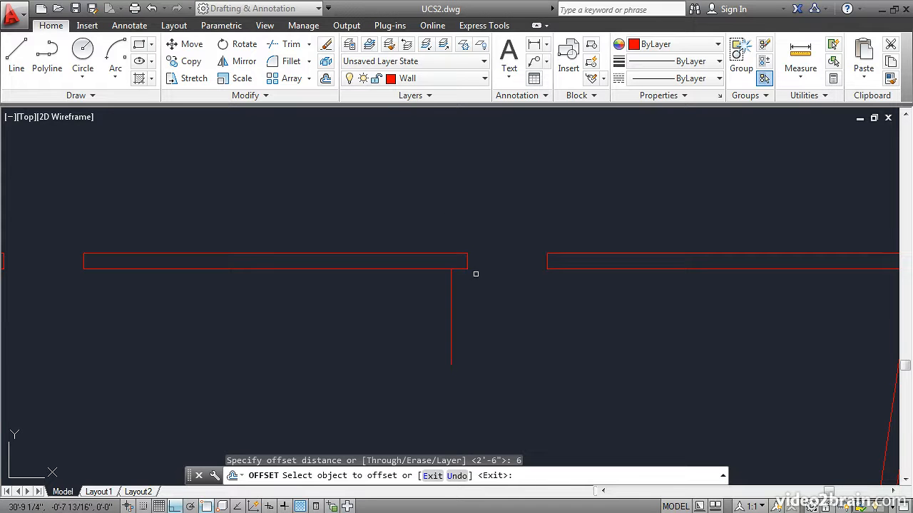
pyautogui.click(452, 288)
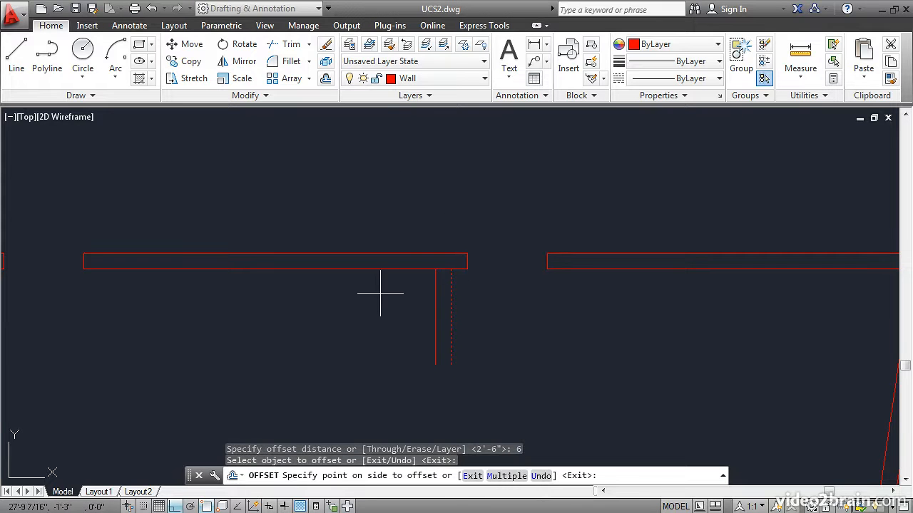
pyautogui.click(380, 295)
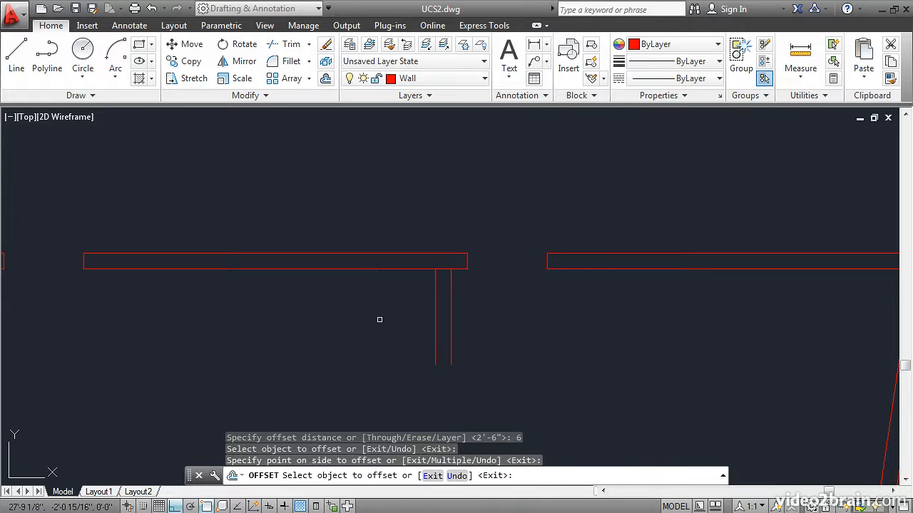
pyautogui.press('Return')
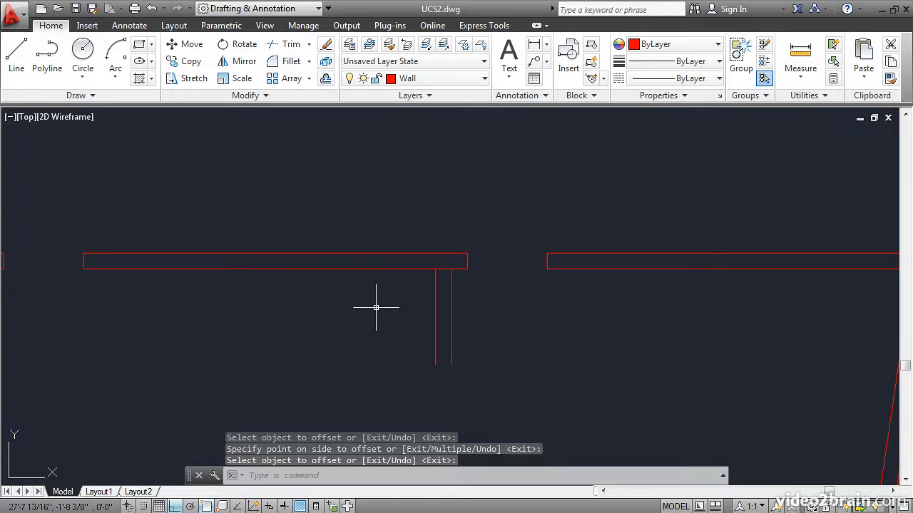
# Trim the upper wall's inner line between the two new partition lines
pyautogui.click(288, 45)
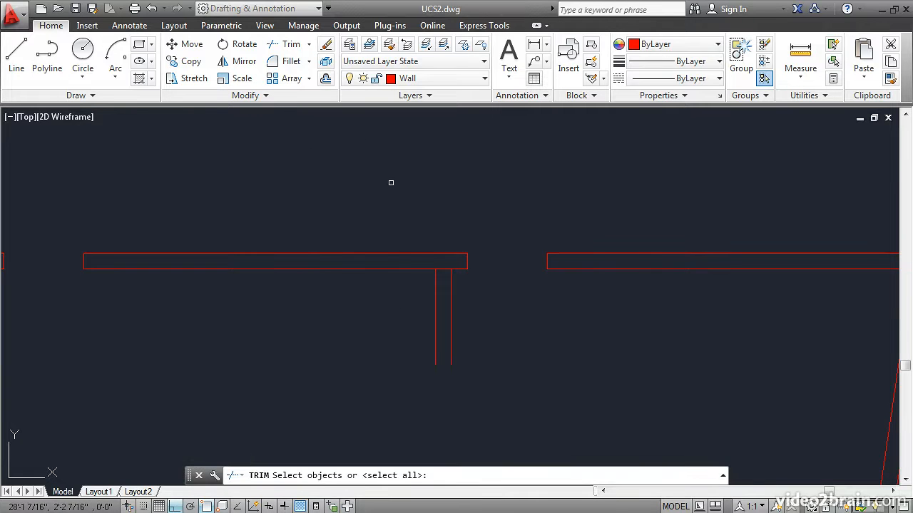
pyautogui.press('Return')
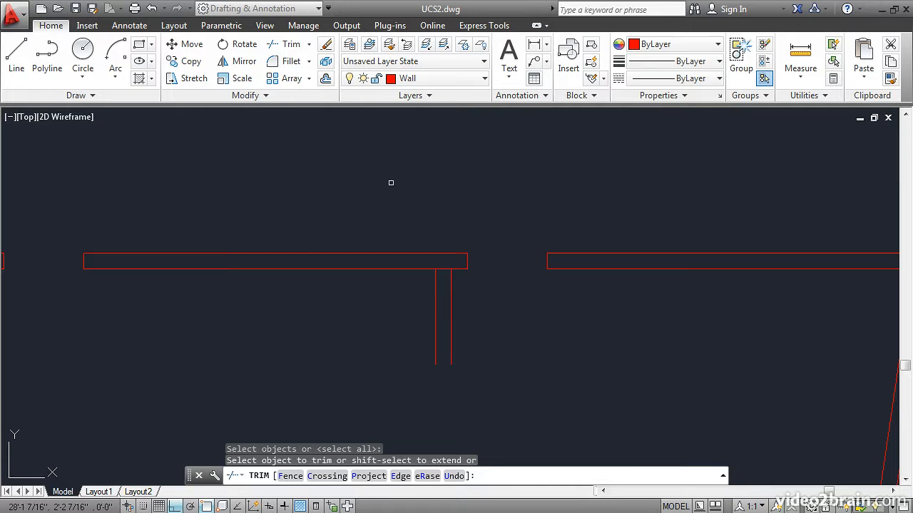
pyautogui.click(445, 268)
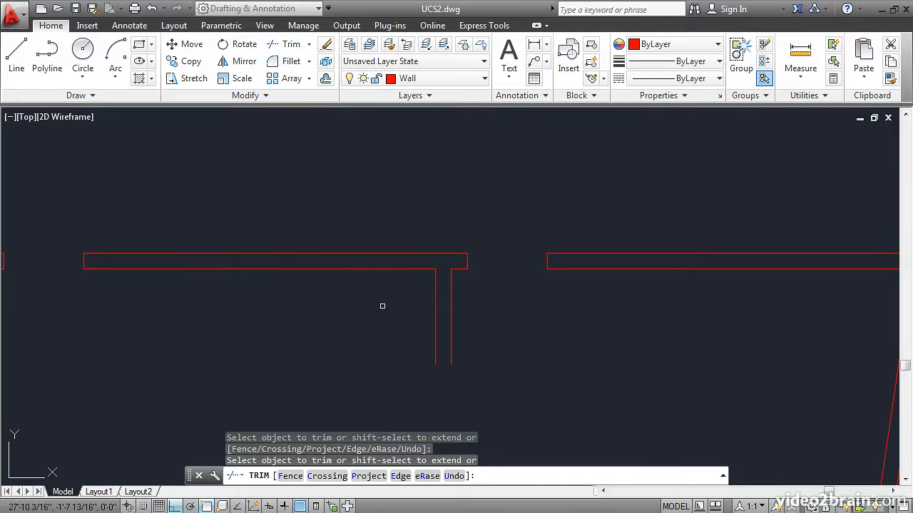
# Extend both lines of the second partition to the sloping lower wall's inner line and trim the wall segment between them
pyautogui.scroll(-2, 378, 311)
pyautogui.moveTo(377, 308); pyautogui.dragTo(376, 190, button='middle')
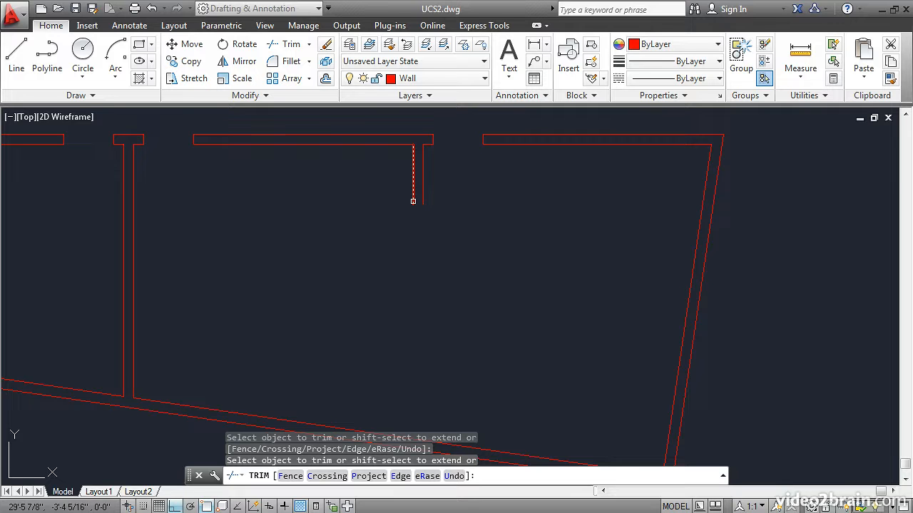
pyautogui.keyDown('shift'); pyautogui.click(413, 201); pyautogui.keyUp('shift')
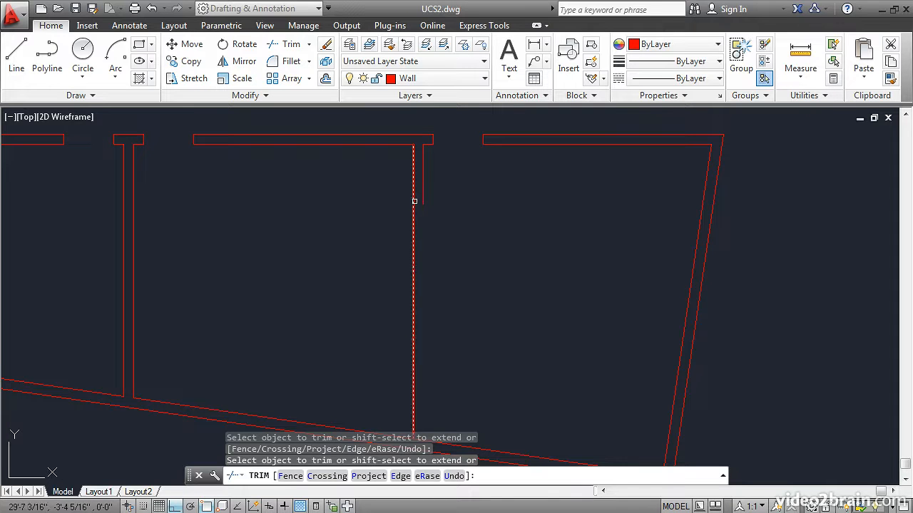
pyautogui.keyDown('shift'); pyautogui.click(423, 200); pyautogui.keyUp('shift')
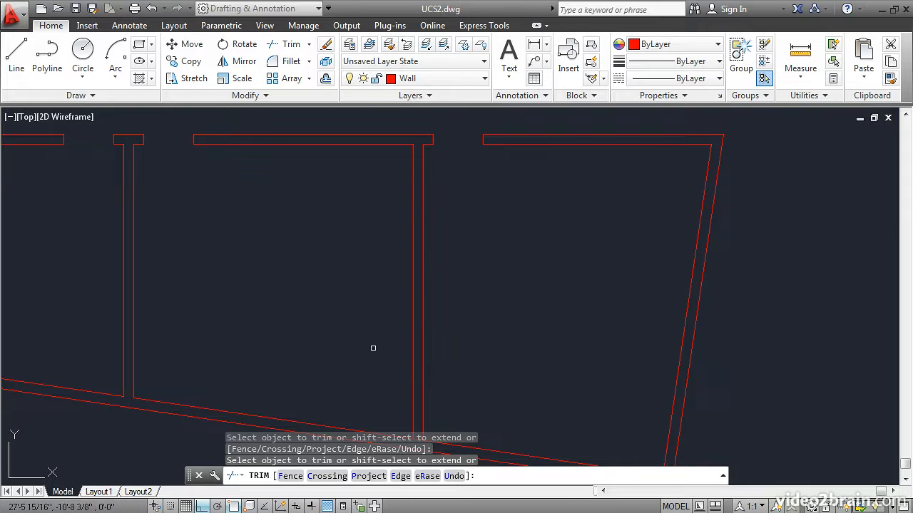
pyautogui.scroll(-2, 383, 379)
pyautogui.moveTo(383, 379); pyautogui.dragTo(403, 237, button='middle')
pyautogui.scroll(6, 412, 256)
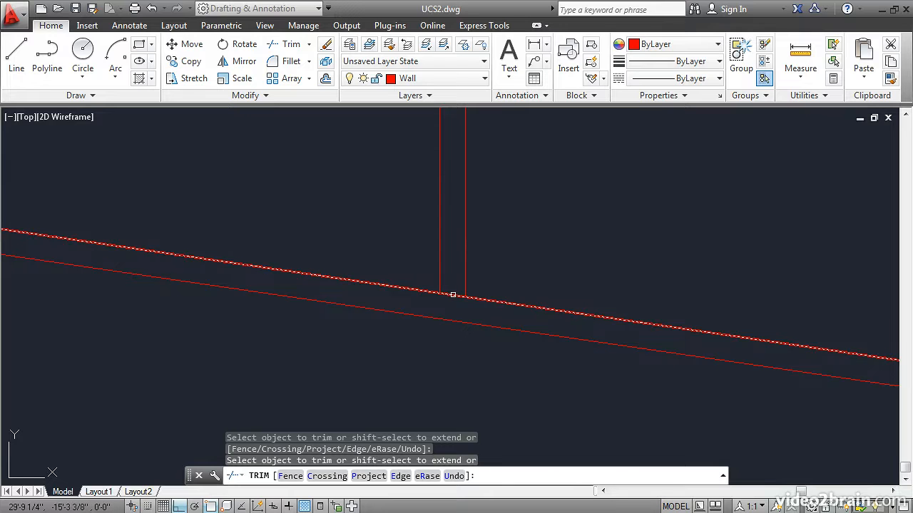
pyautogui.click(453, 295)
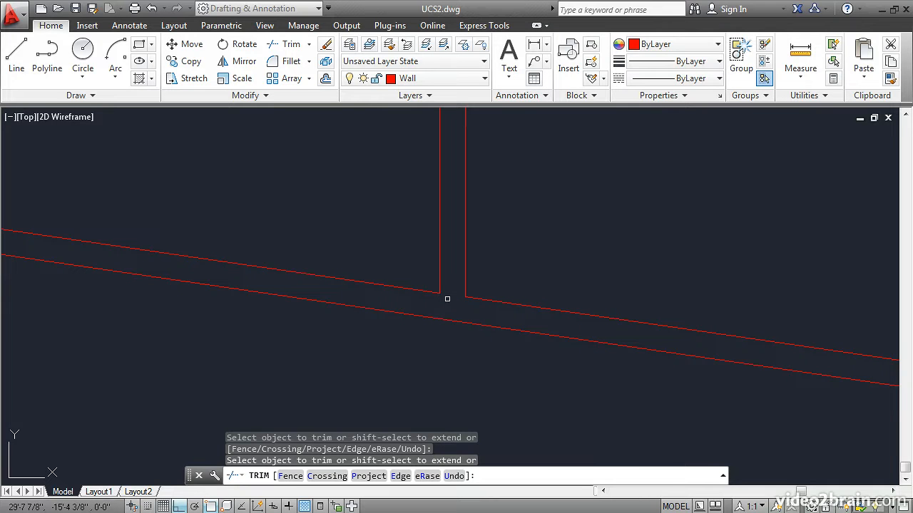
pyautogui.press('Return')
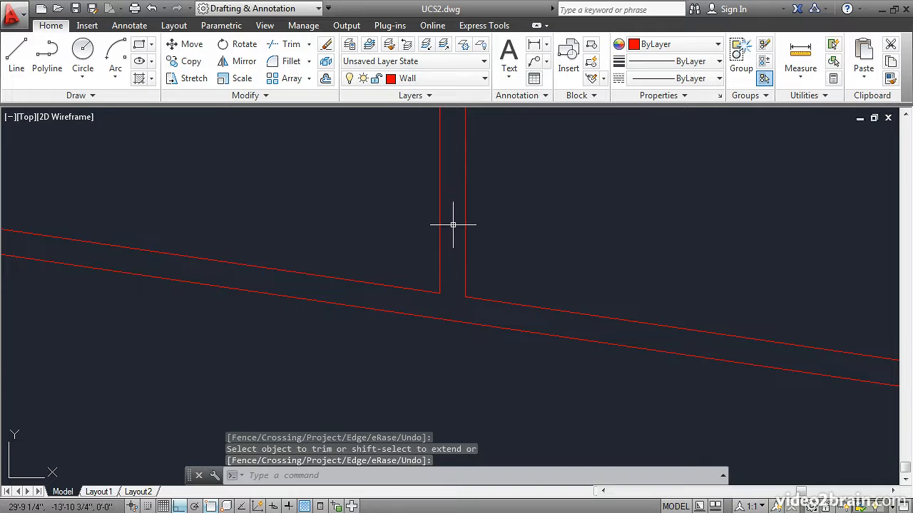
# Restore the World coordinate system with the UCS command, with both floor plans in view
pyautogui.middleClick(394, 186)
pyautogui.middleClick(394, 186)
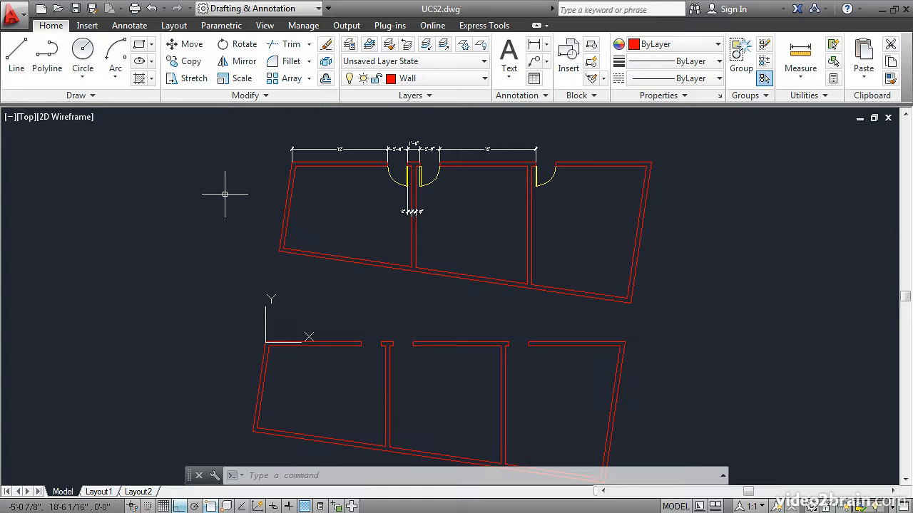
pyautogui.write('ucs')
pyautogui.press('Return')
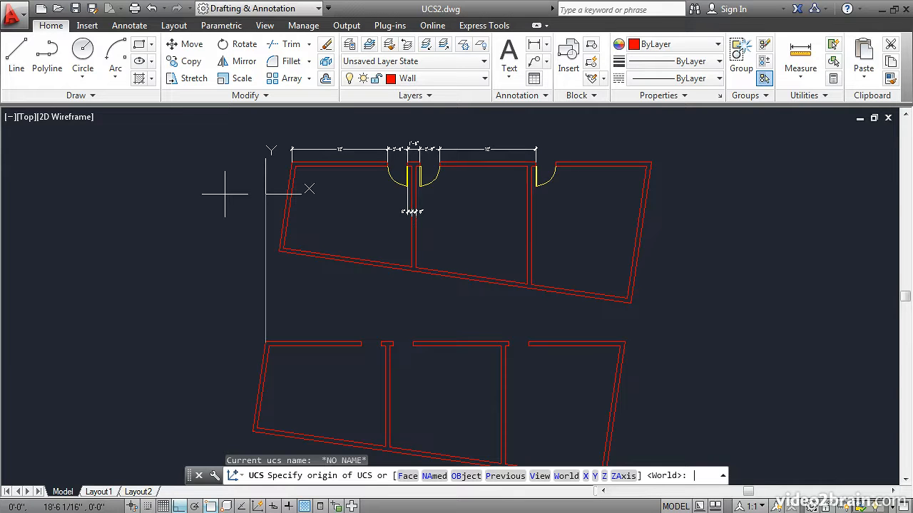
pyautogui.press('Return')
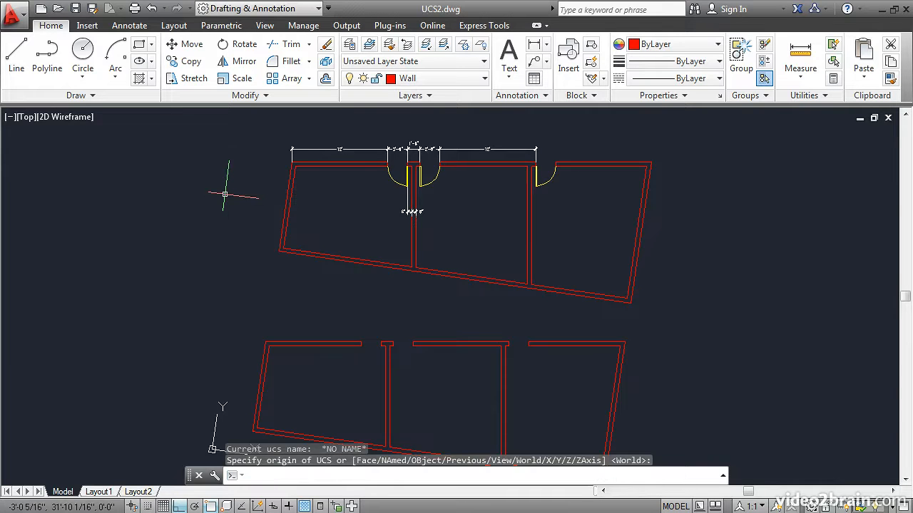
# Rotate the display to the plan view of the current UCS with the PLAN command
pyautogui.scroll(-2, 183, 326)
pyautogui.moveTo(183, 322); pyautogui.dragTo(187, 292, button='middle')
pyautogui.scroll(2, 187, 291)
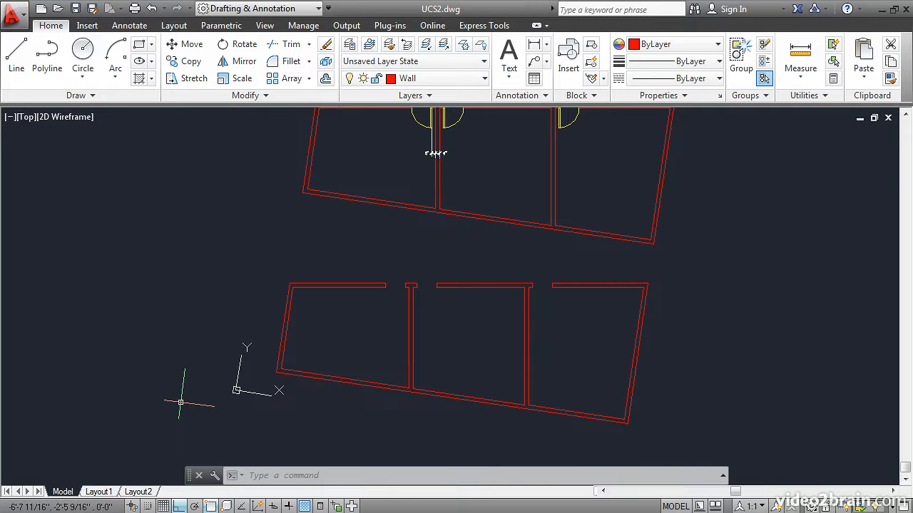
pyautogui.write('plan')
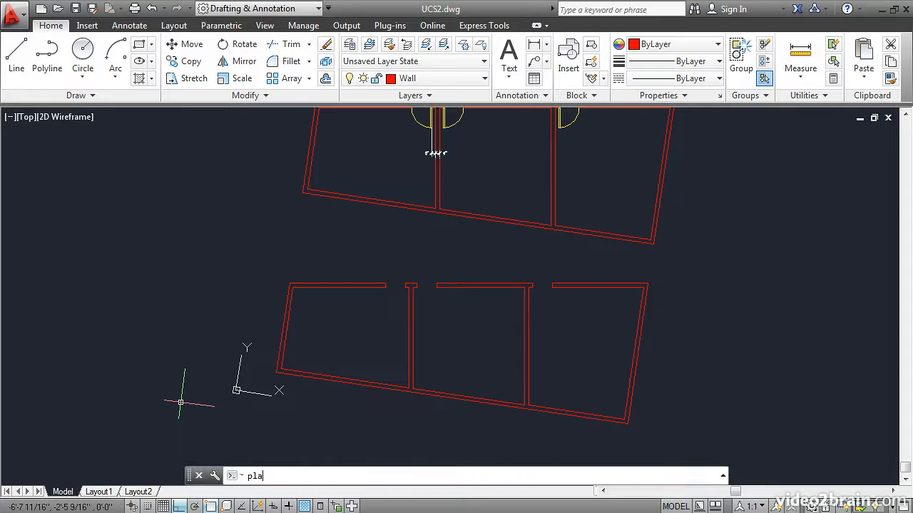
pyautogui.press('Return')
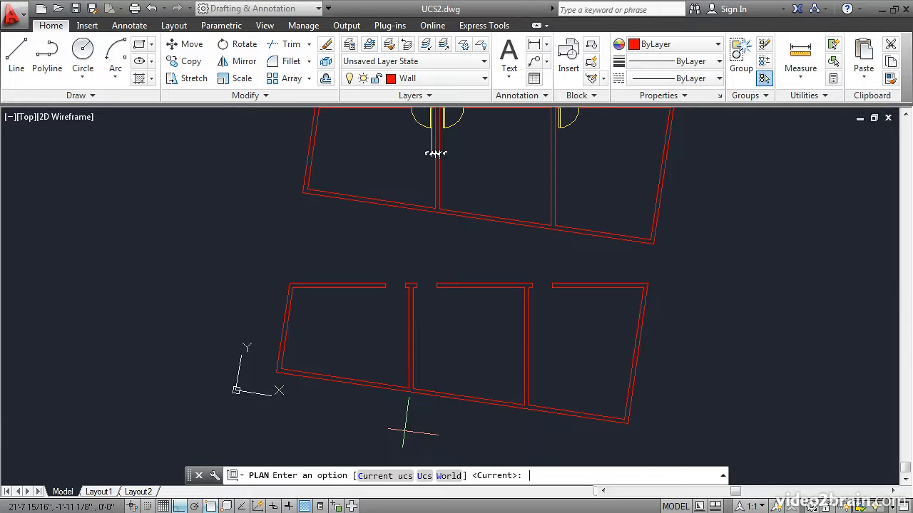
pyautogui.press('Return')
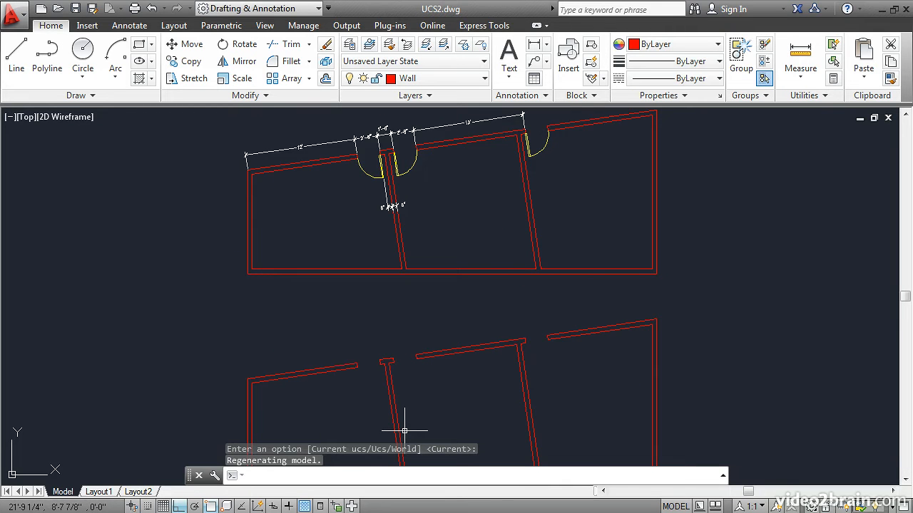